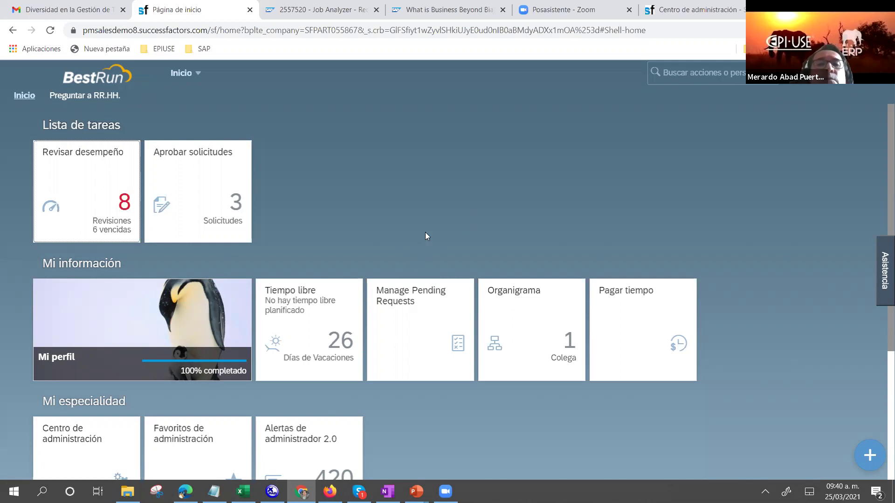
Open the employee file (Mi archivo de empleado) and review the Información personal section, including national ID, address and dependents.
left_click(183, 73)
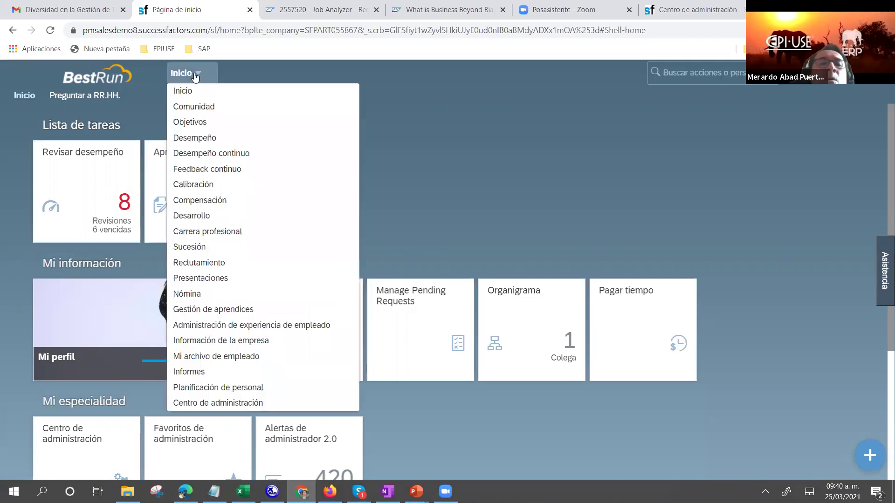
left_click(225, 361)
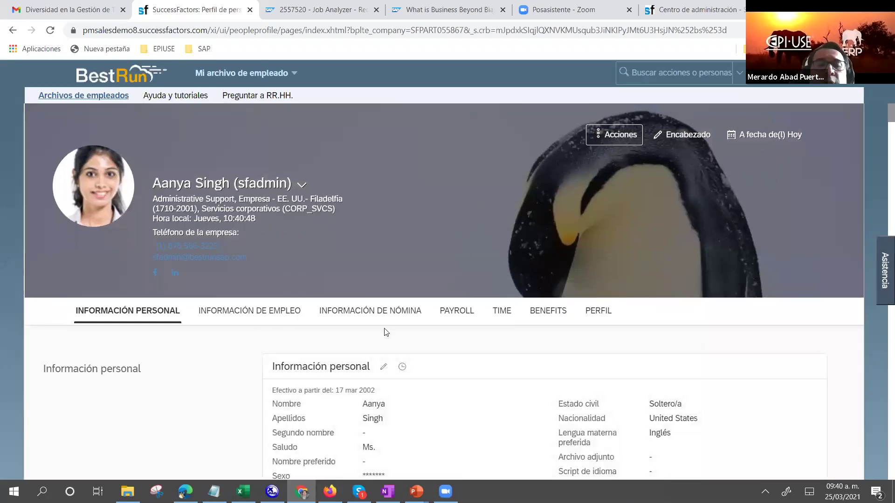
scroll(420, 358, "down", 3)
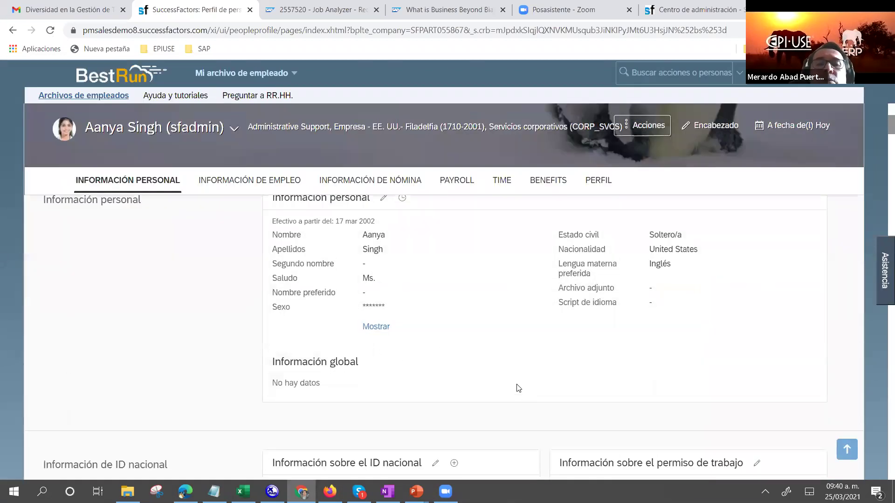
scroll(503, 377, "down", 1)
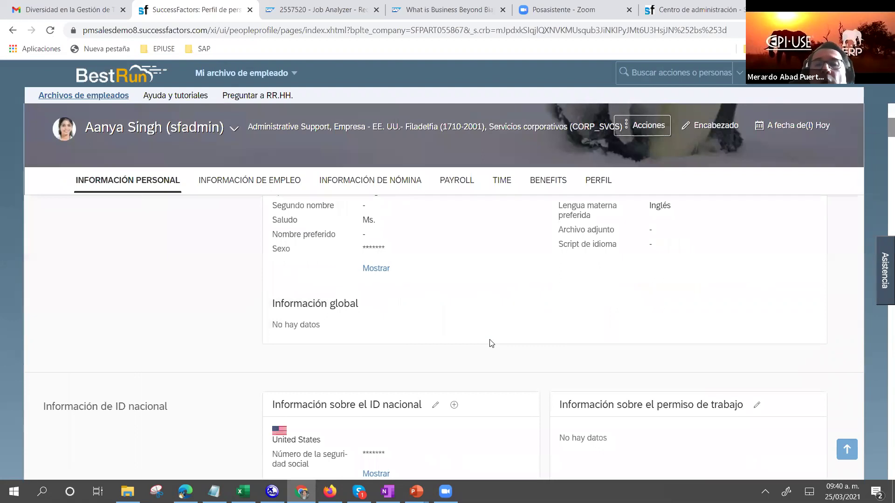
scroll(492, 343, "down", 1)
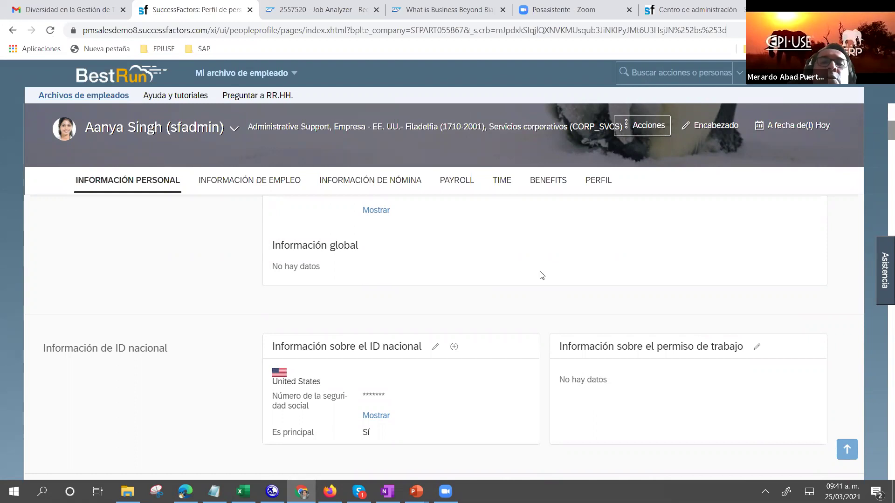
scroll(536, 280, "down", 5)
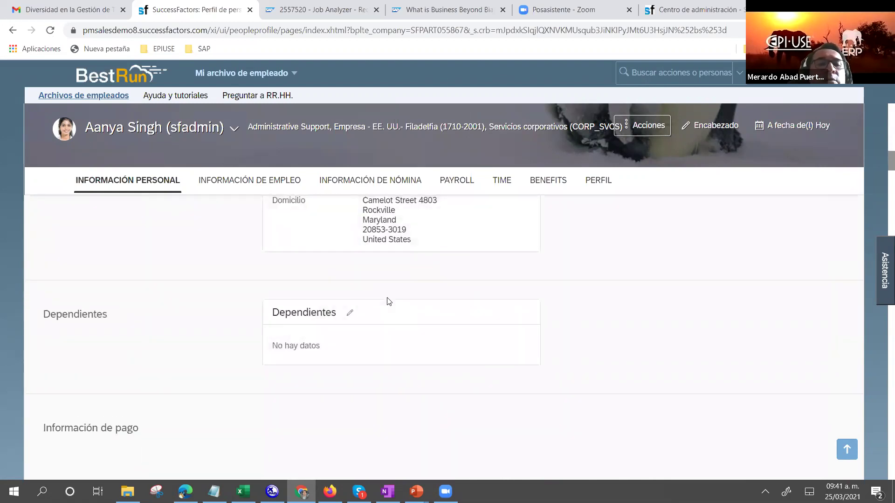
scroll(389, 301, "down", 3)
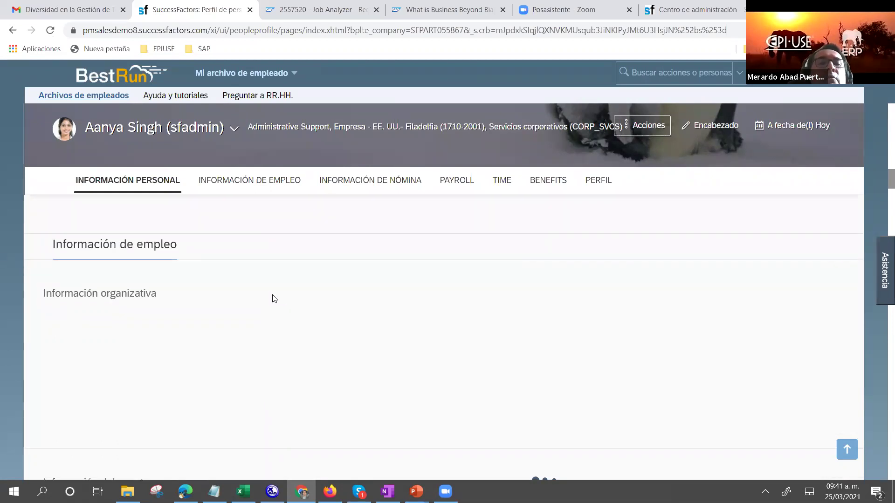
Review the Información de empleo and Información de nómina sections of the employee file, including job details, one-time bonuses and compensation statements.
scroll(437, 343, "down", 2)
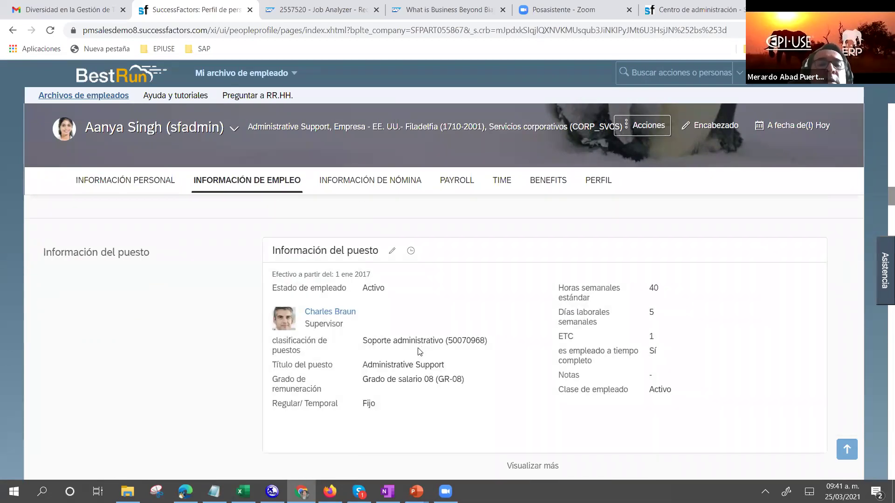
scroll(420, 351, "down", 3)
scroll(419, 351, "down", 5)
scroll(419, 351, "down", 10)
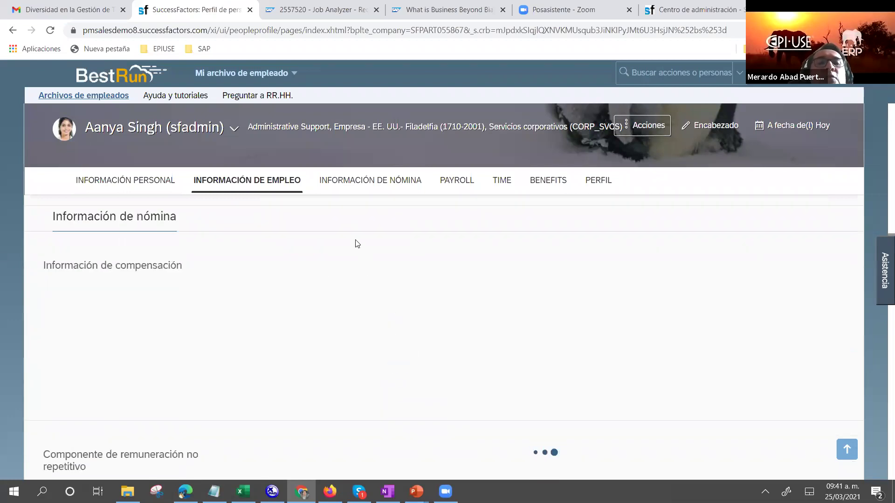
scroll(285, 266, "down", 3)
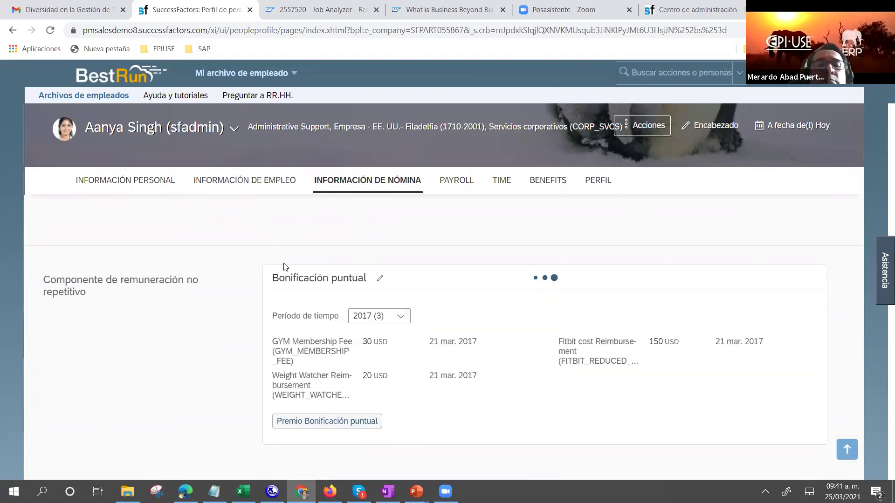
scroll(291, 275, "down", 8)
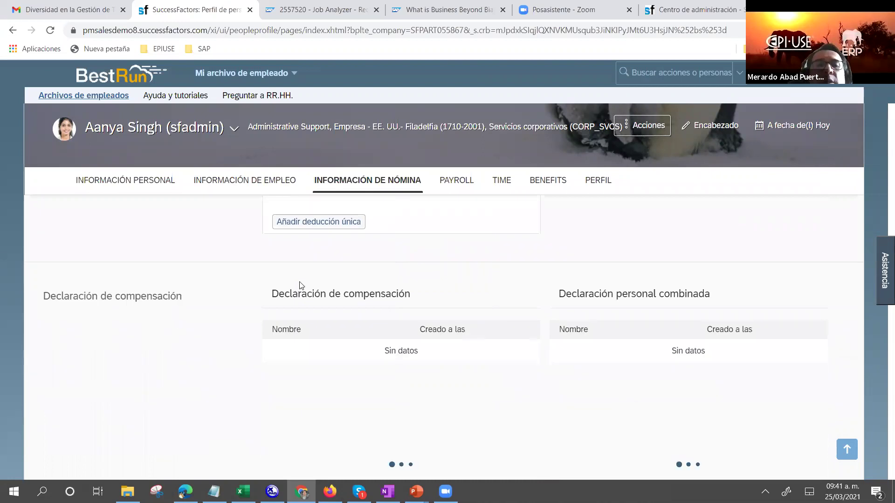
scroll(280, 275, "up", 6)
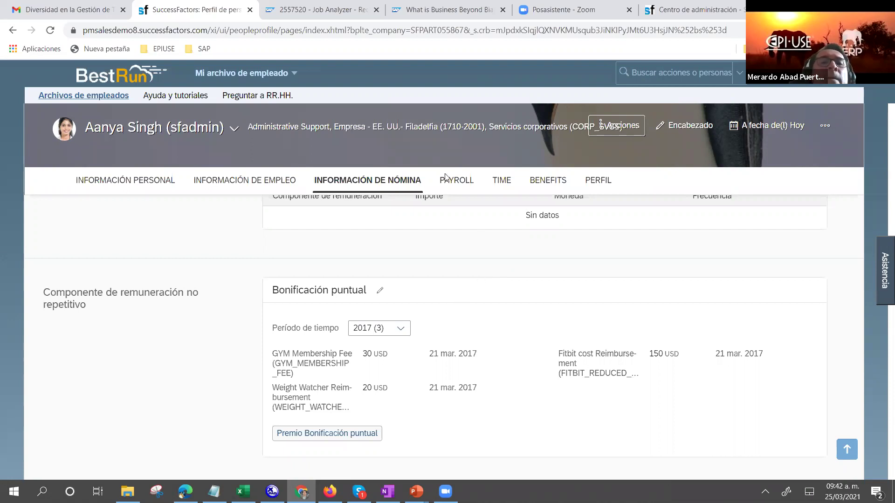
Go to the Reclutamiento module and open the job profile (Perfil de puesto) of the Production Director requisition.
left_click(282, 73)
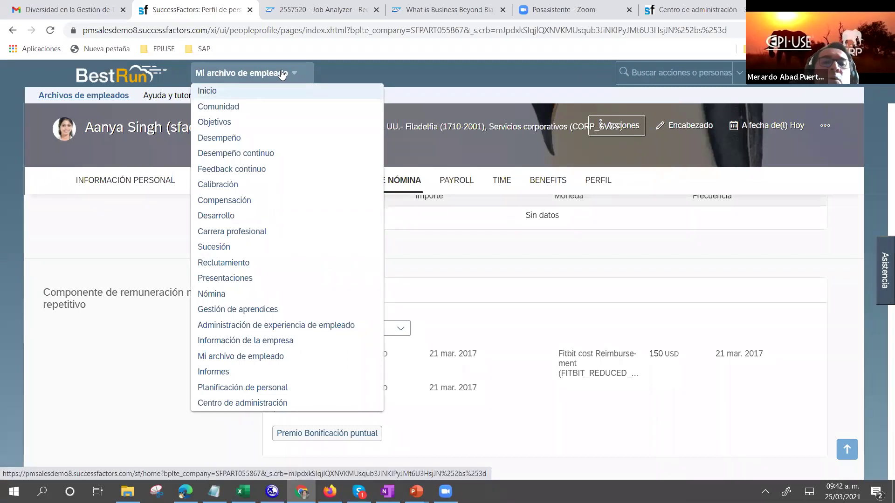
left_click(226, 262)
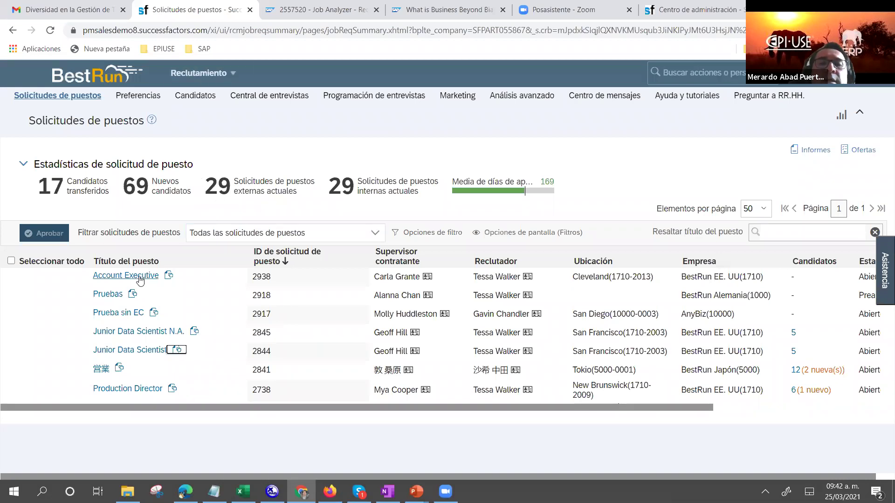
mouse_move(140, 280)
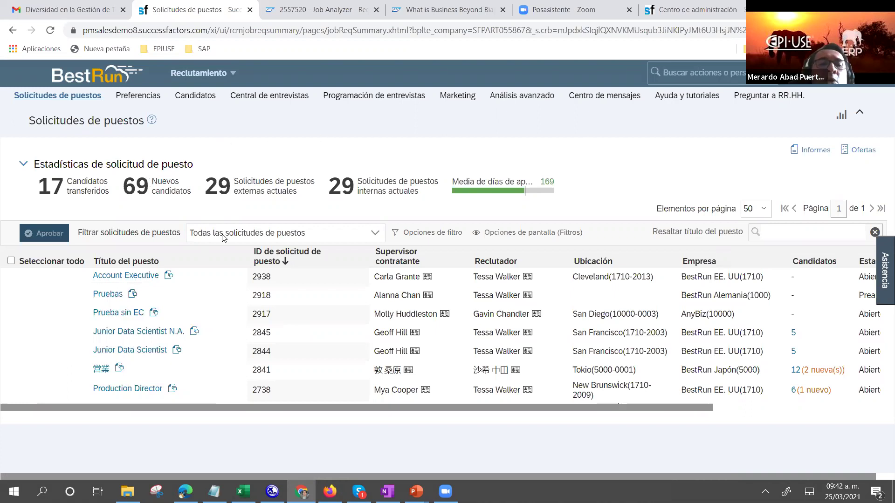
left_click(121, 389)
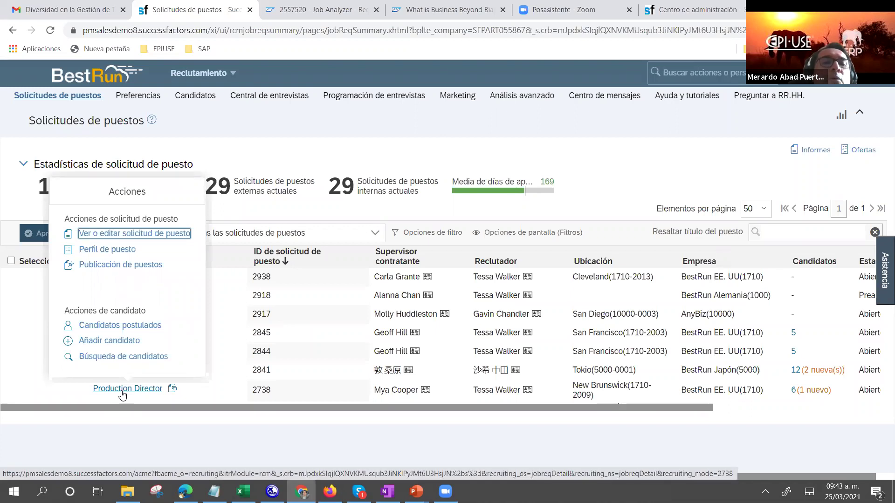
left_click(106, 251)
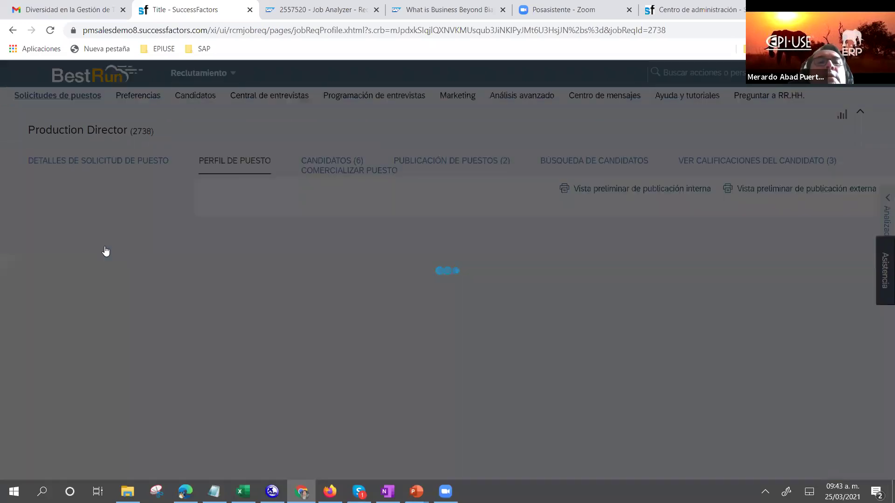
Examine the Production Director job profile: description, summary, competencies, education and interview questions.
scroll(163, 233, "down", 4)
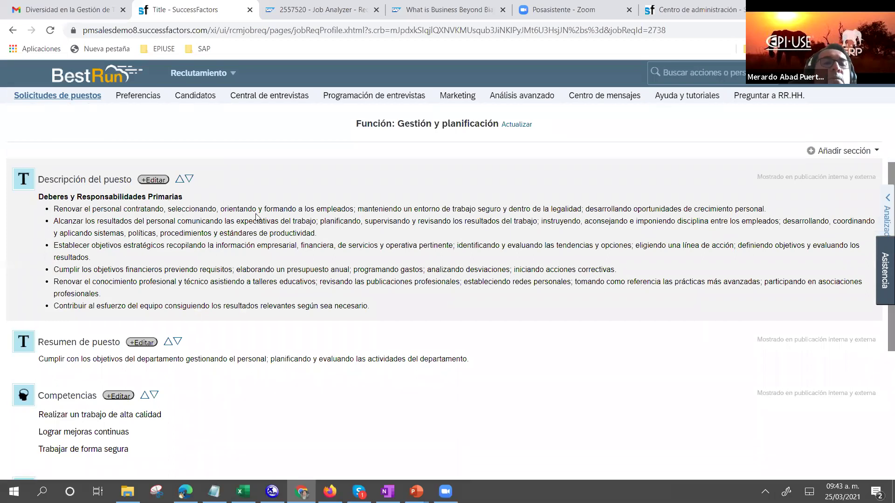
scroll(257, 217, "down", 2)
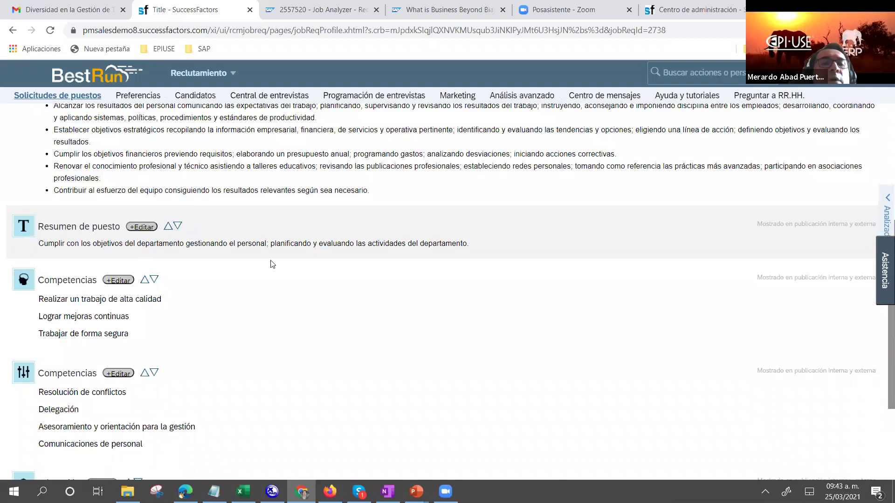
scroll(158, 293, "down", 2)
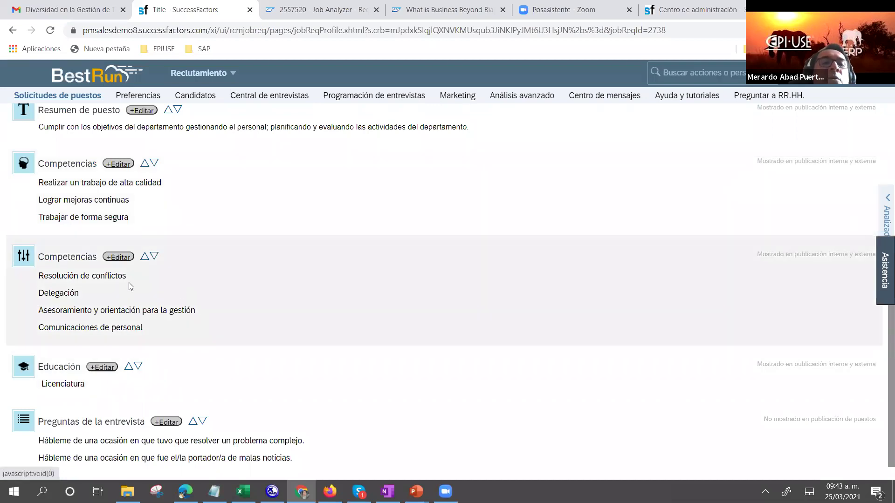
scroll(131, 287, "down", 1)
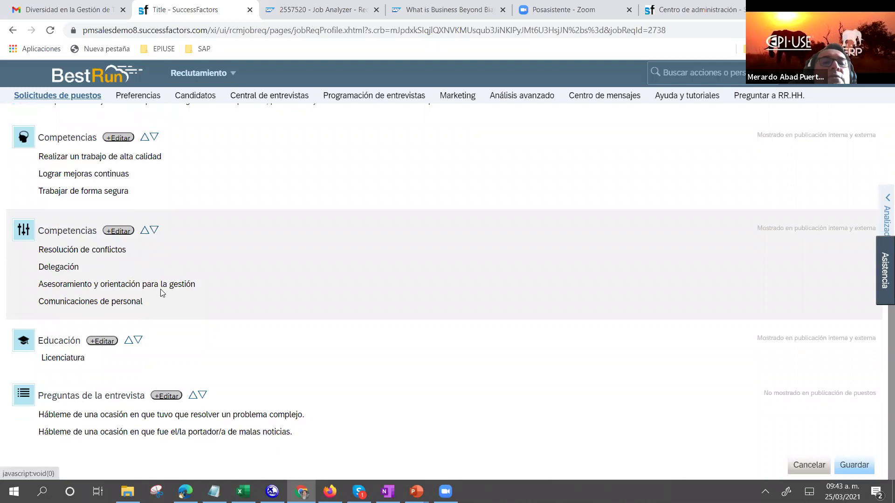
scroll(162, 292, "up", 4)
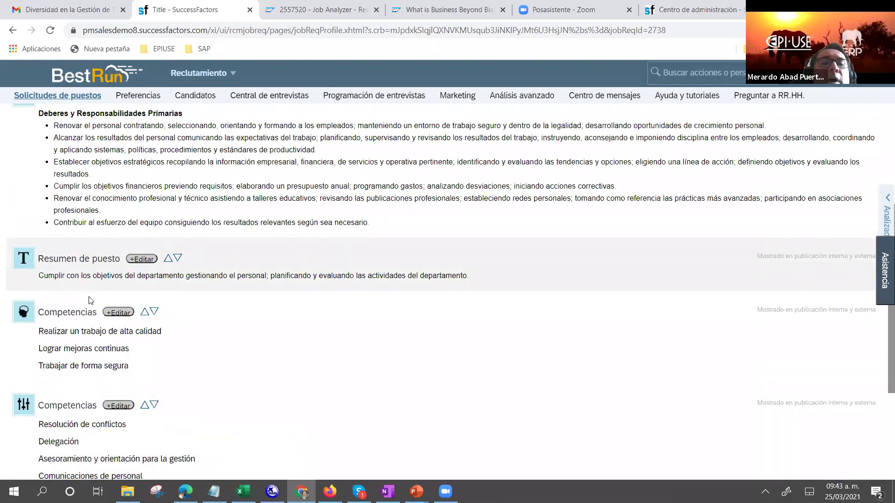
scroll(184, 301, "up", 3)
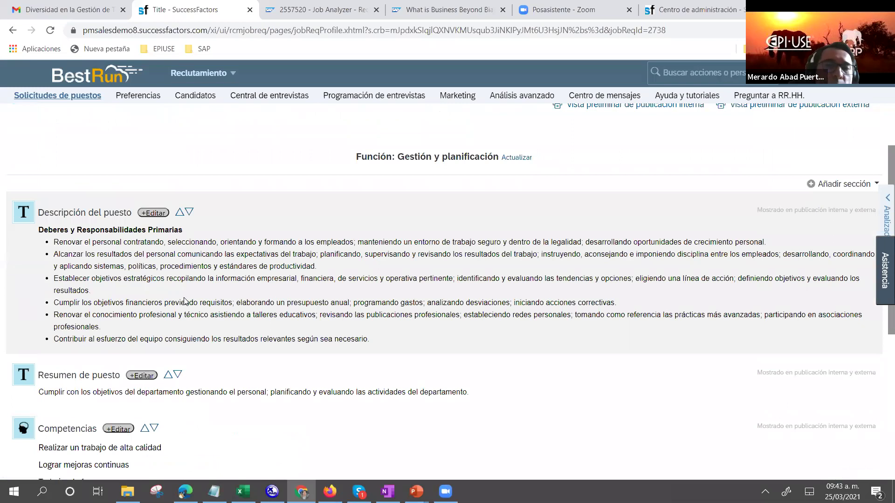
scroll(139, 247, "down", 6)
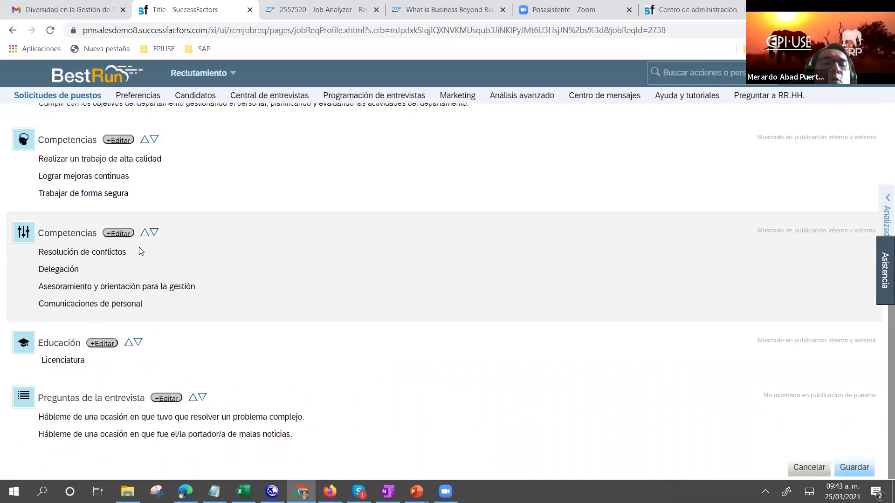
scroll(141, 252, "up", 10)
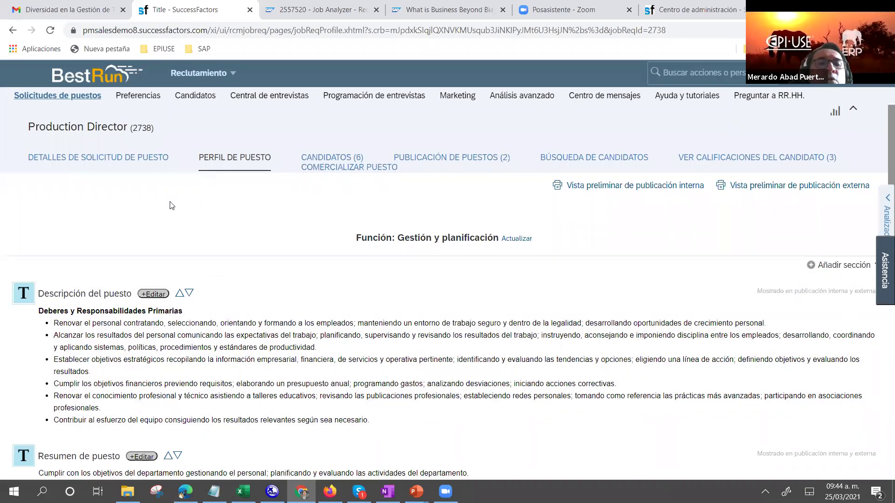
scroll(148, 184, "down", 4)
scroll(148, 184, "down", 4)
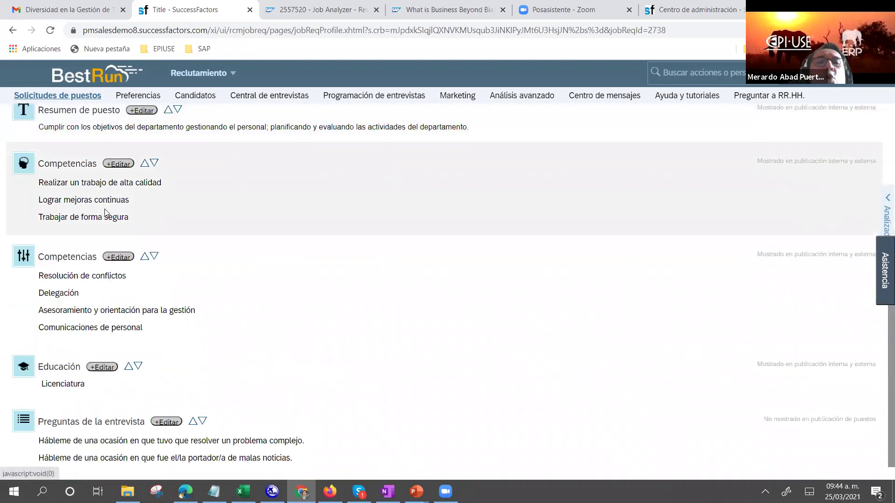
scroll(124, 252, "down", 1)
scroll(157, 257, "up", 9)
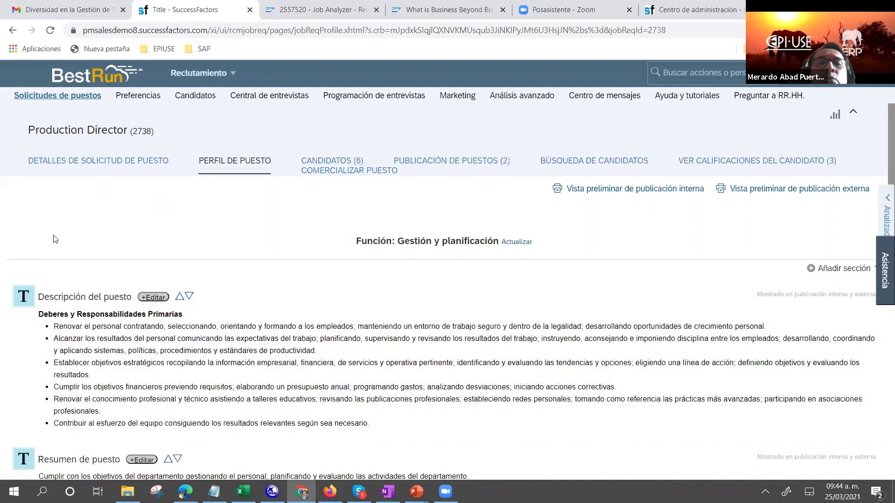
scroll(251, 280, "down", 8)
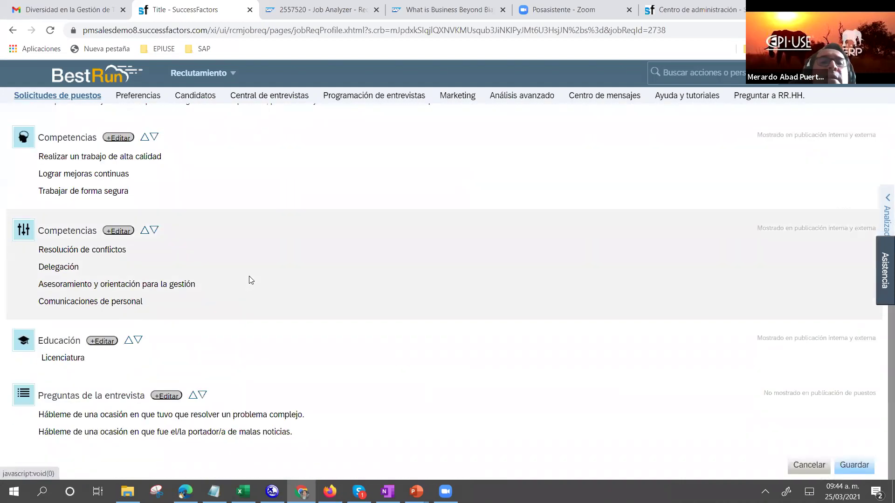
scroll(251, 279, "up", 10)
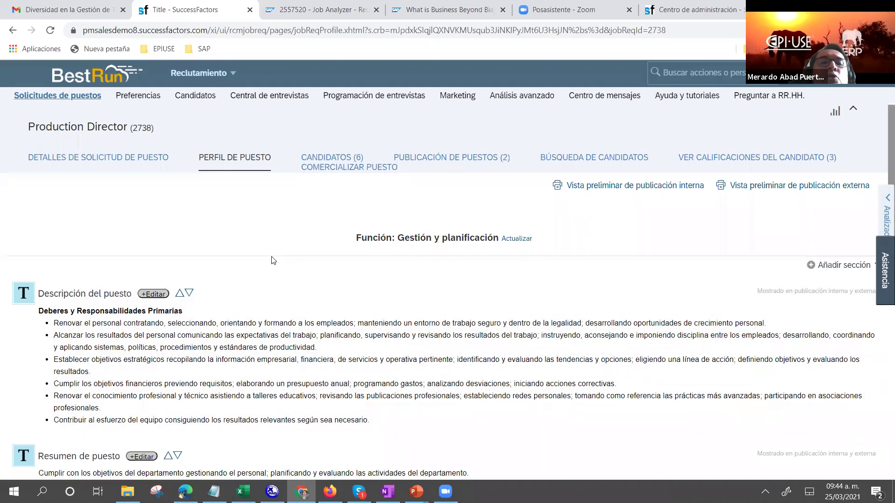
scroll(273, 258, "down", 4)
scroll(225, 267, "down", 4)
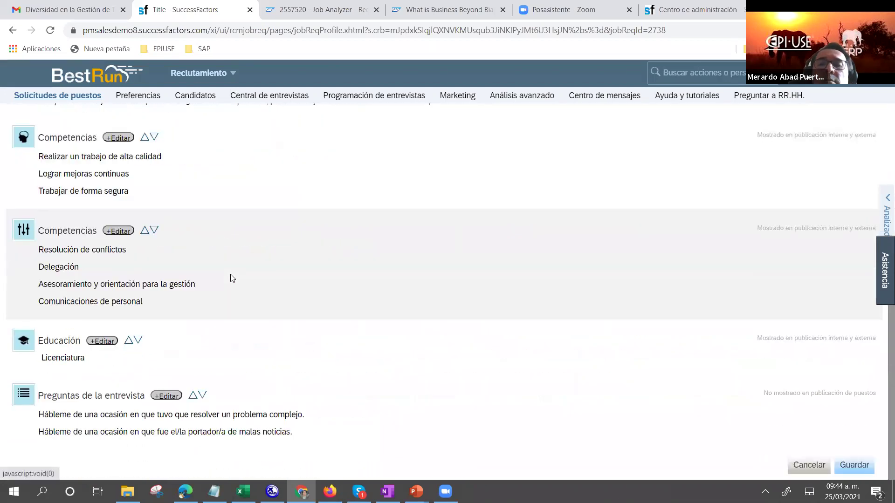
scroll(231, 279, "up", 8)
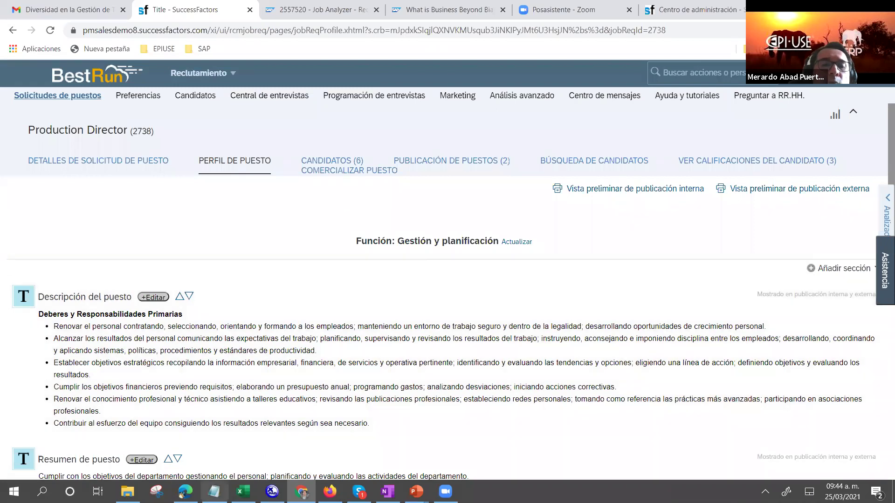
Switch to the Edge window with Avianca's Trabaja con nosotros page and open the company's employment portal.
mouse_move(186, 491)
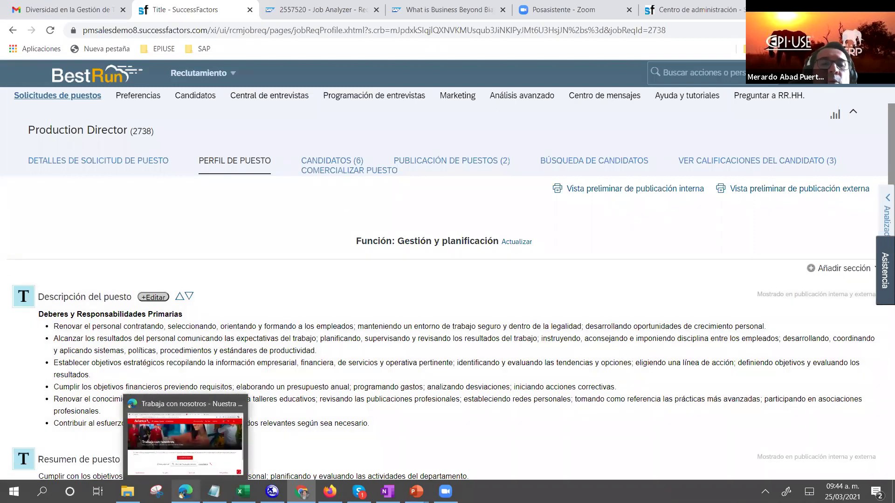
left_click(162, 466)
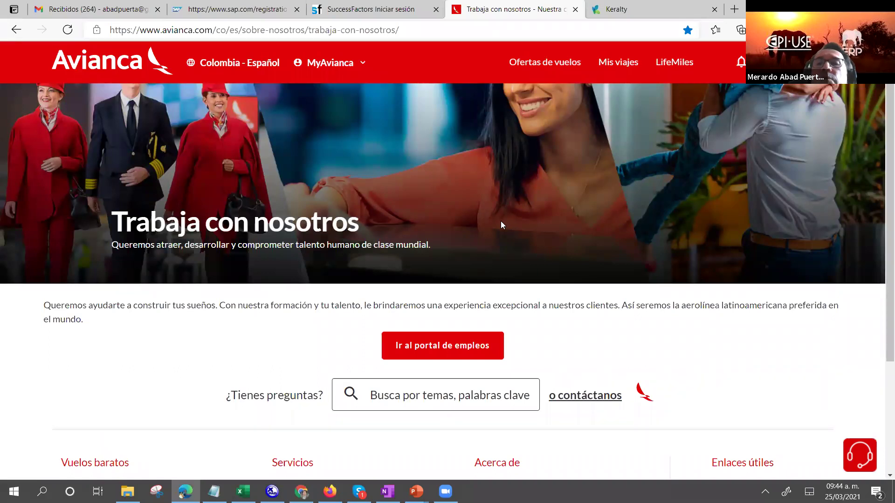
scroll(501, 224, "down", 3)
scroll(500, 227, "up", 3)
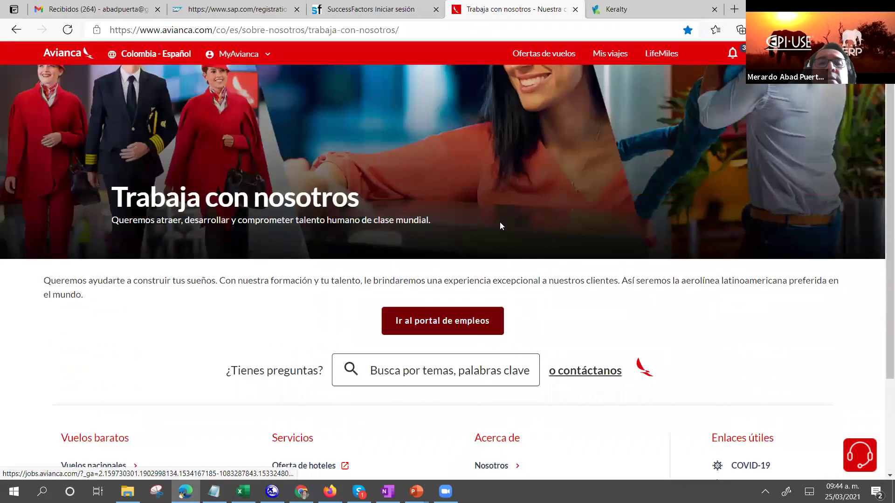
left_click(452, 347)
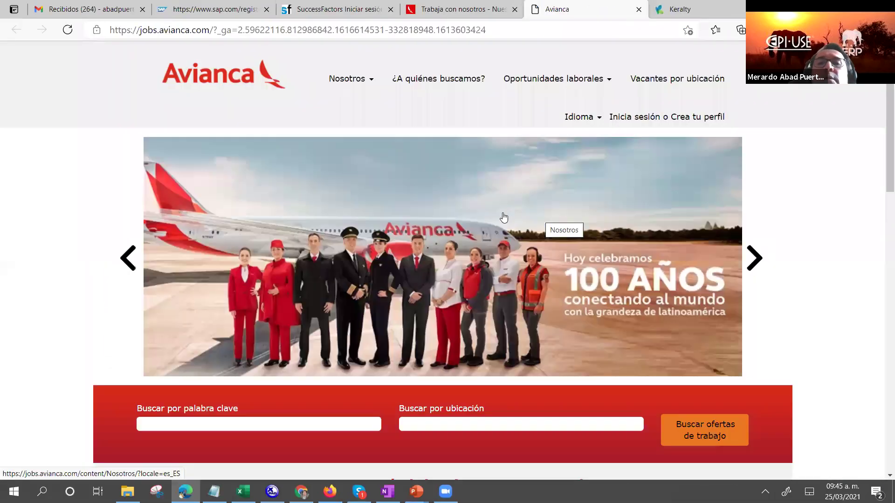
Examine Avianca's employment portal: the job search area, the job categories and the talent community sign-up section.
scroll(391, 222, "down", 1)
scroll(390, 223, "down", 2)
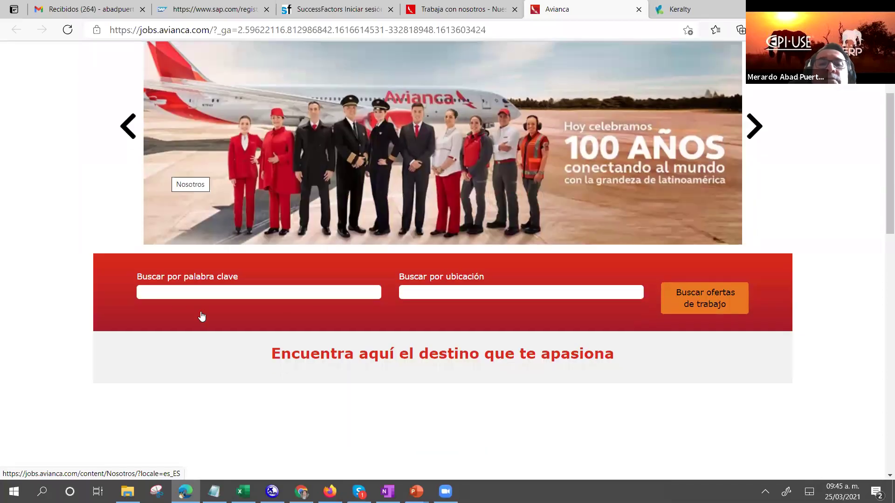
scroll(326, 273, "down", 2)
scroll(313, 289, "down", 5)
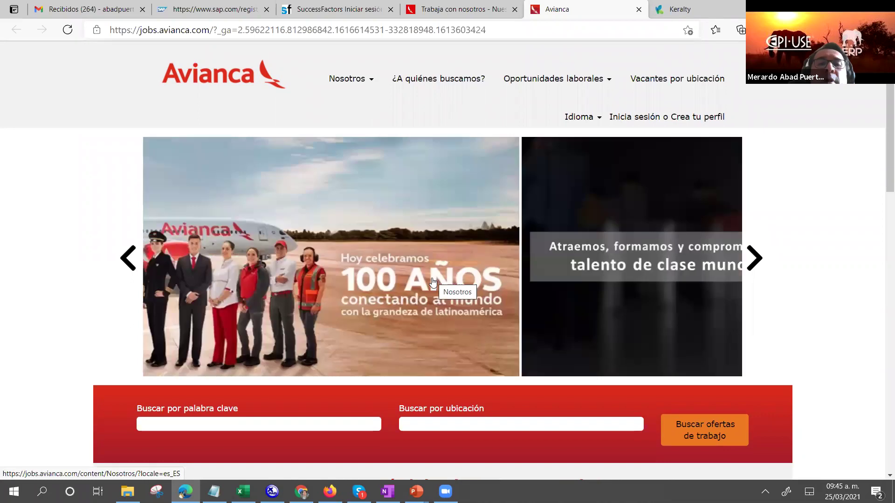
scroll(647, 242, "down", 1)
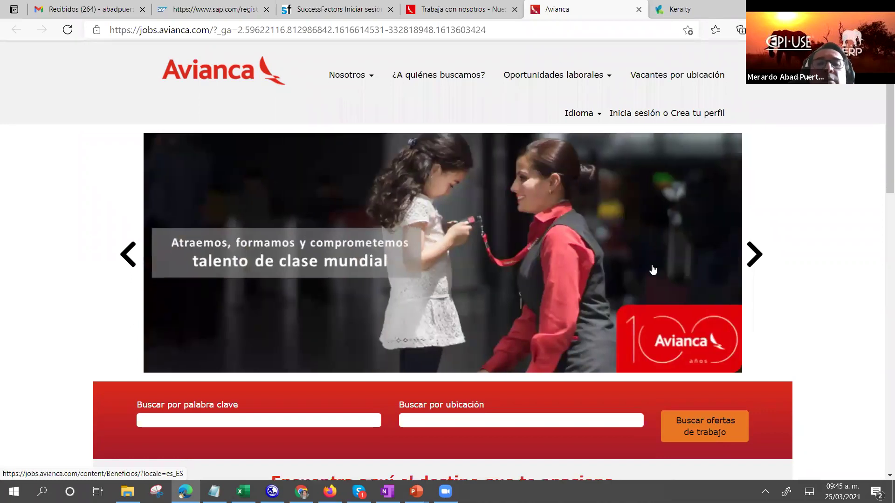
scroll(652, 270, "down", 10)
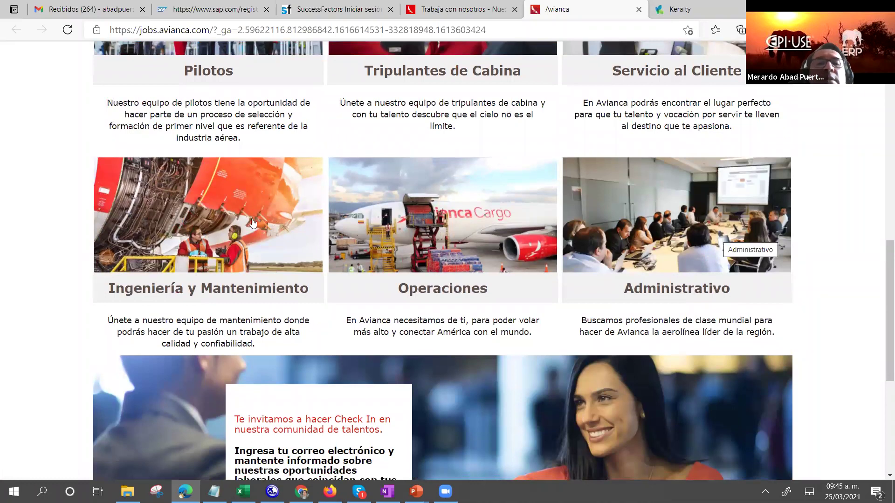
scroll(781, 249, "down", 5)
scroll(695, 275, "up", 2)
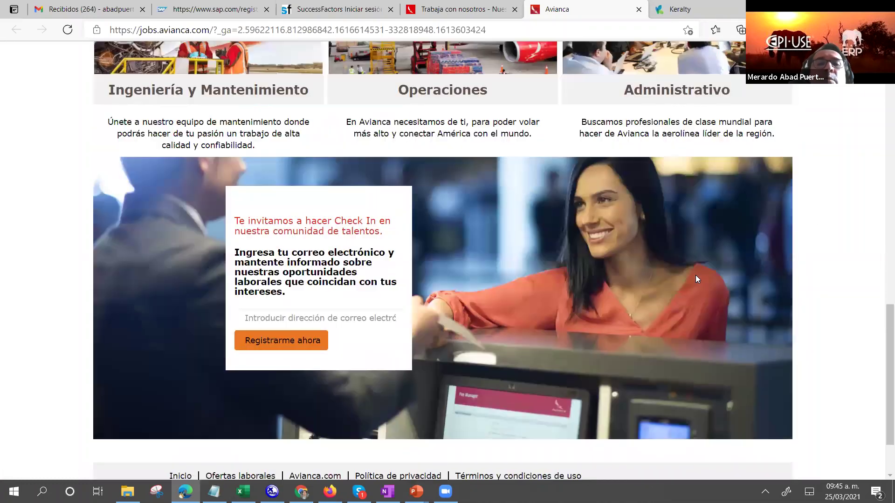
scroll(695, 278, "up", 9)
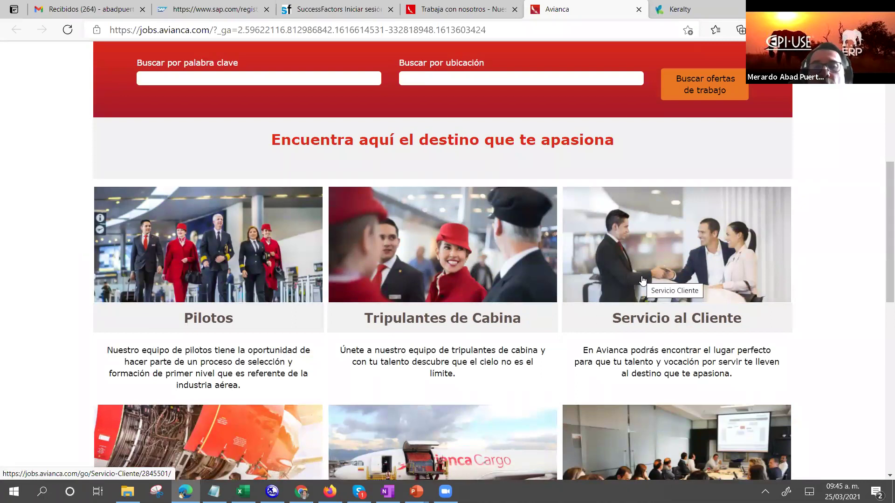
scroll(666, 276, "up", 1)
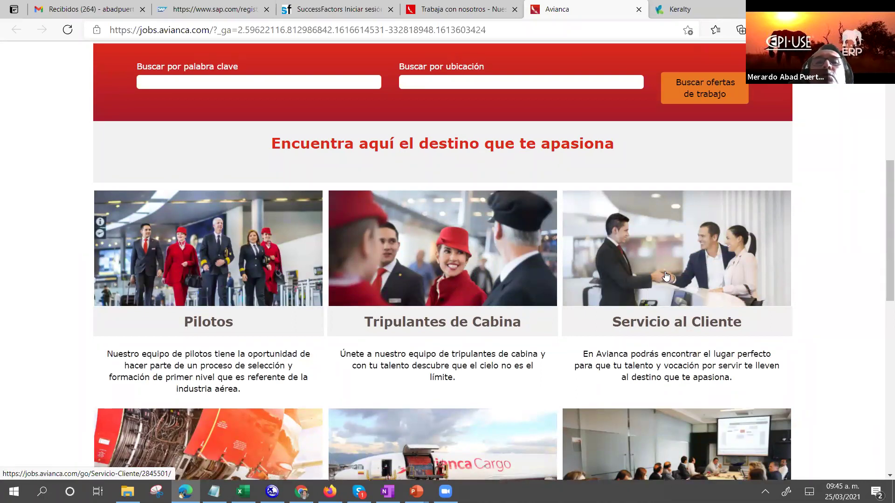
scroll(666, 276, "up", 5)
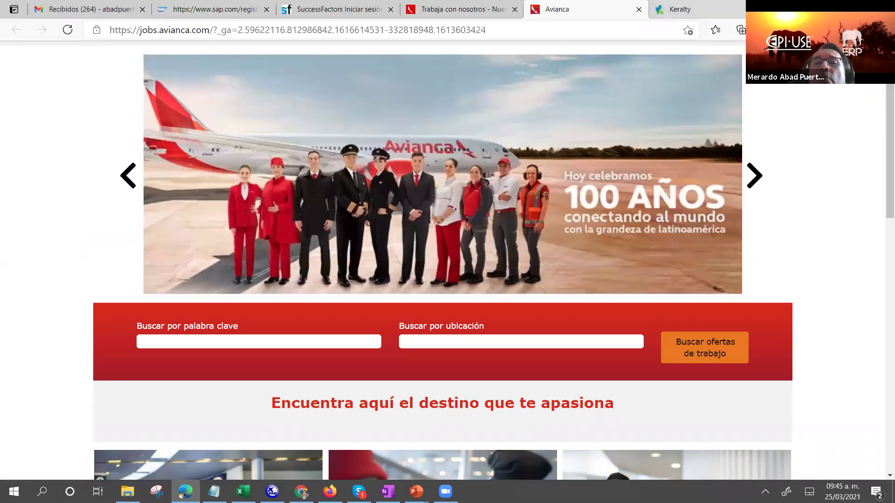
Bring up Keralty's careers portal and review its banner, job search area, staff categories and talent community section.
left_click(680, 9)
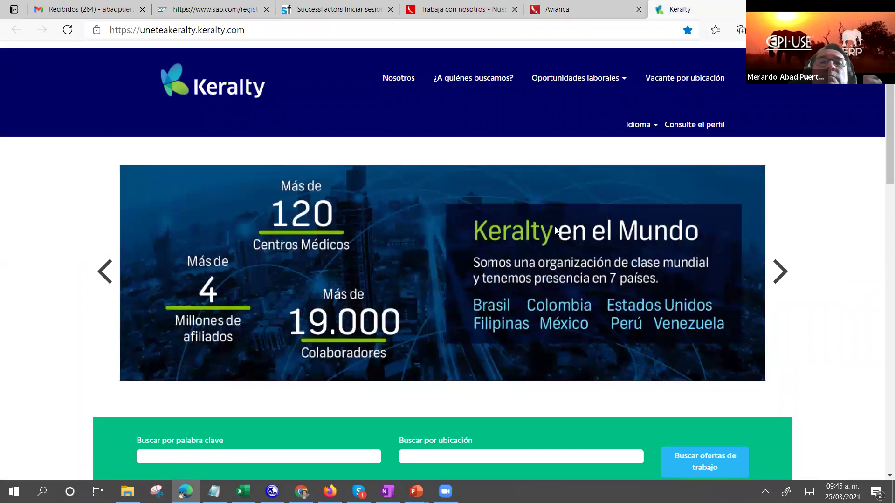
scroll(470, 238, "down", 10)
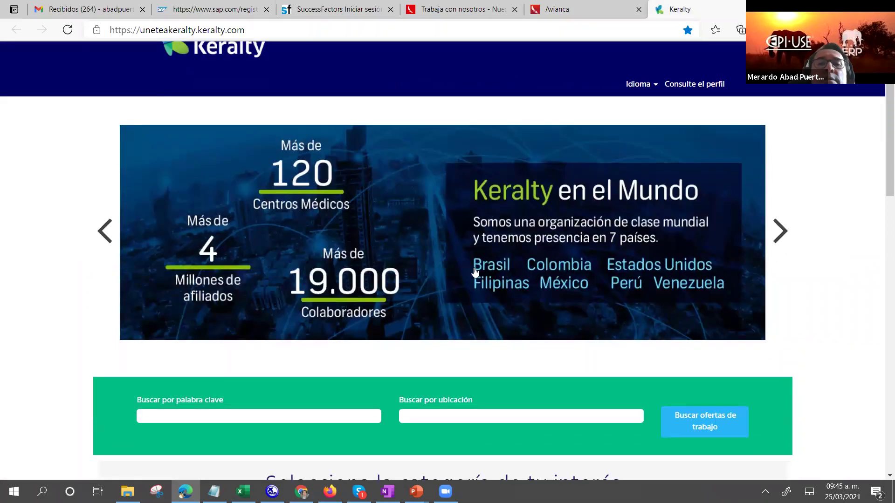
scroll(474, 272, "up", 10)
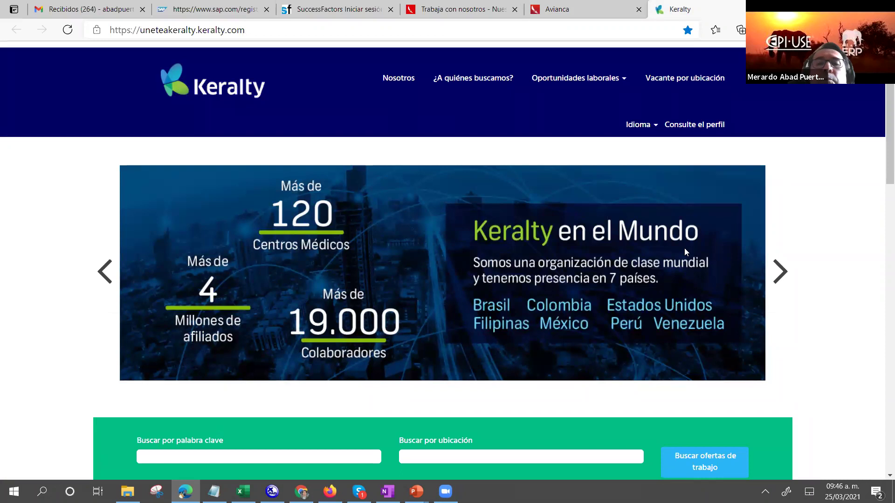
scroll(630, 255, "down", 8)
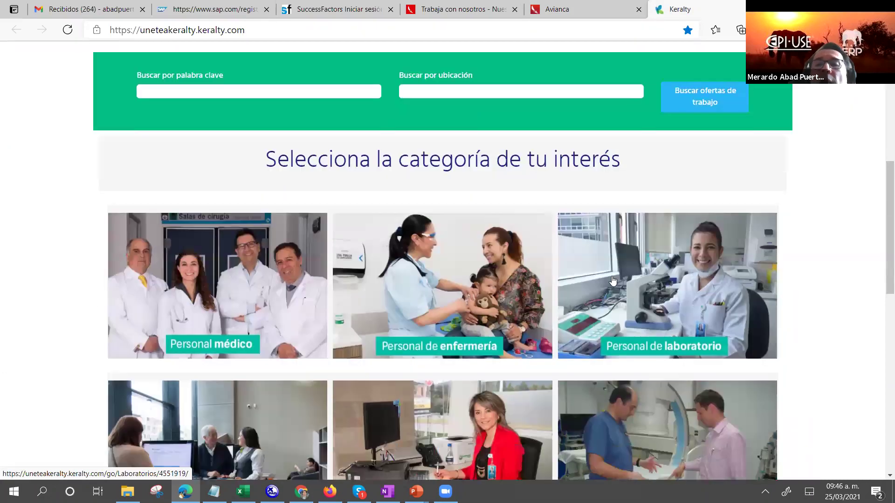
scroll(612, 280, "down", 5)
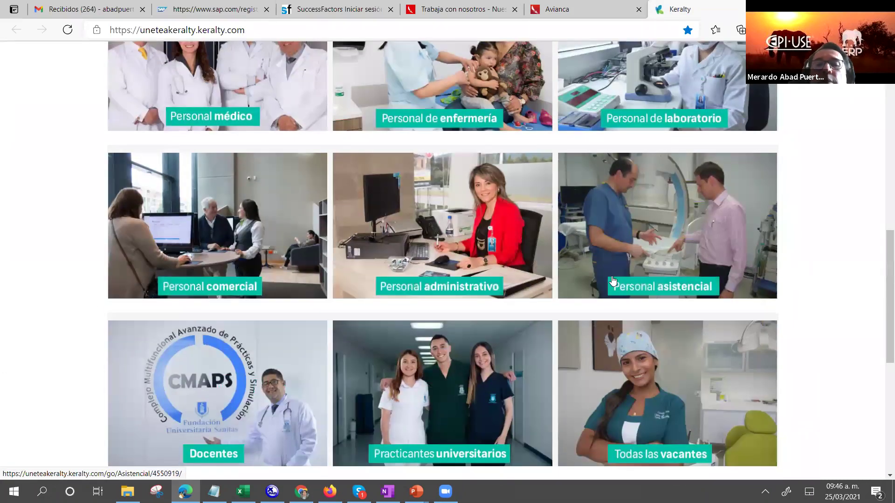
scroll(612, 280, "down", 8)
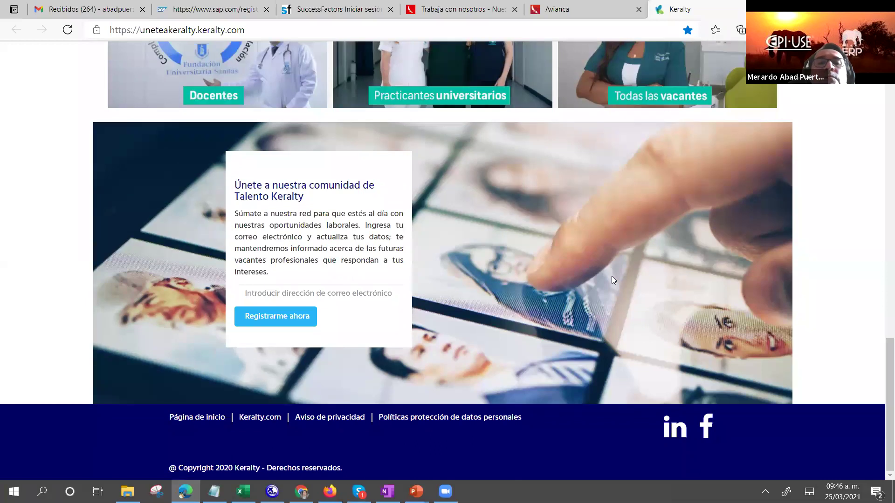
scroll(611, 276, "up", 12)
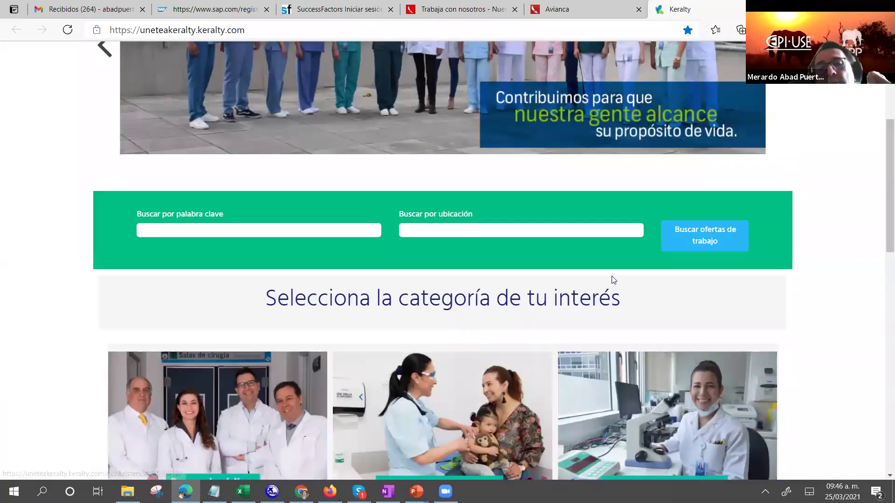
scroll(613, 279, "up", 4)
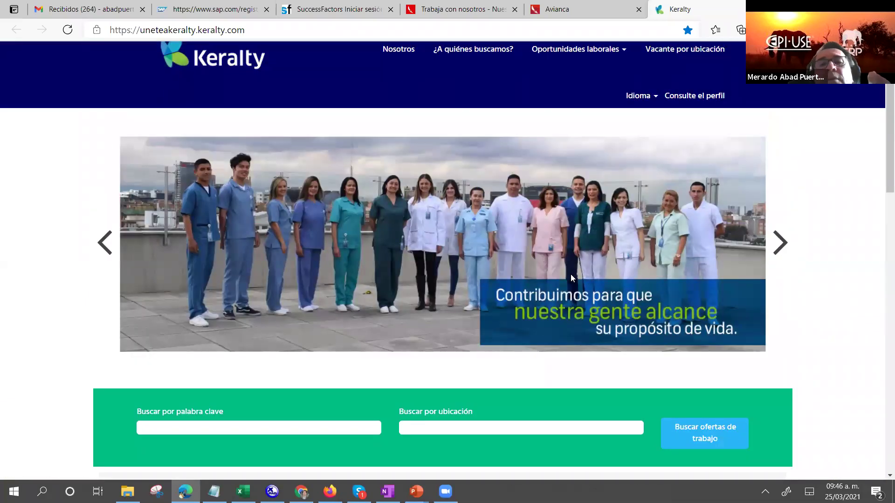
scroll(480, 285, "down", 7)
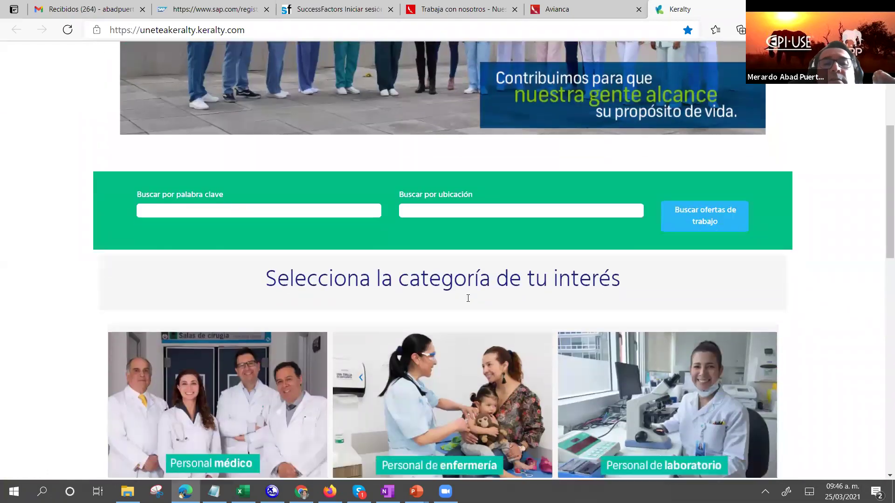
scroll(396, 303, "down", 2)
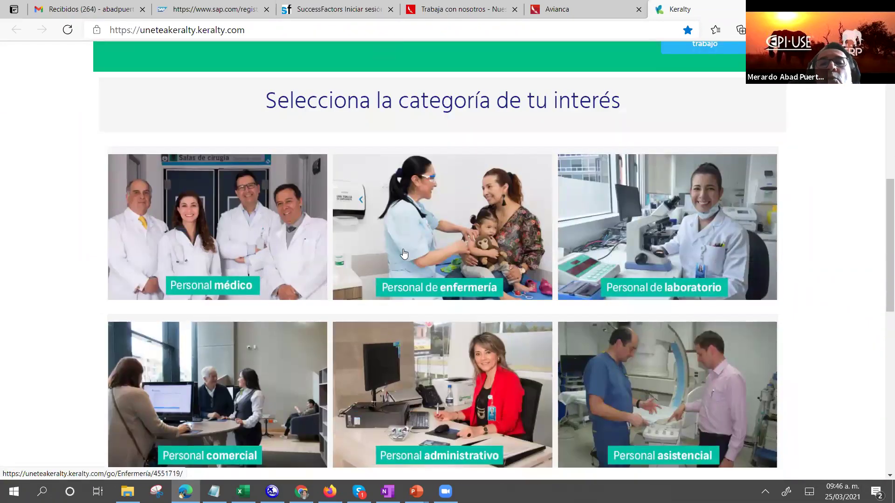
scroll(730, 317, "down", 3)
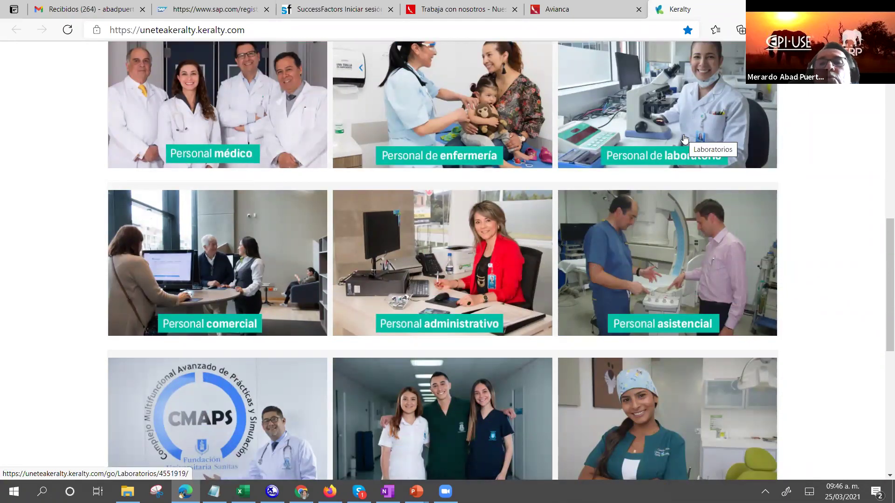
Search Keralty's job offers for the keyword "epidemiologo".
scroll(447, 244, "up", 7)
left_click(358, 230)
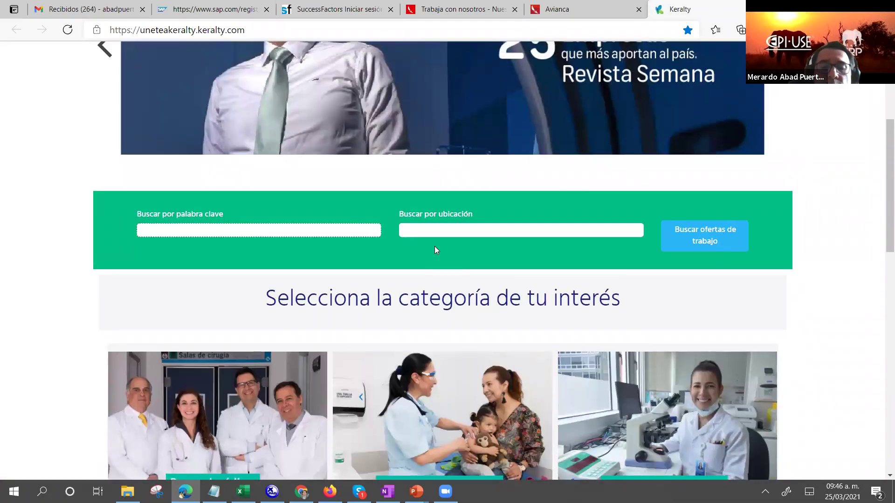
type("epidemiologo")
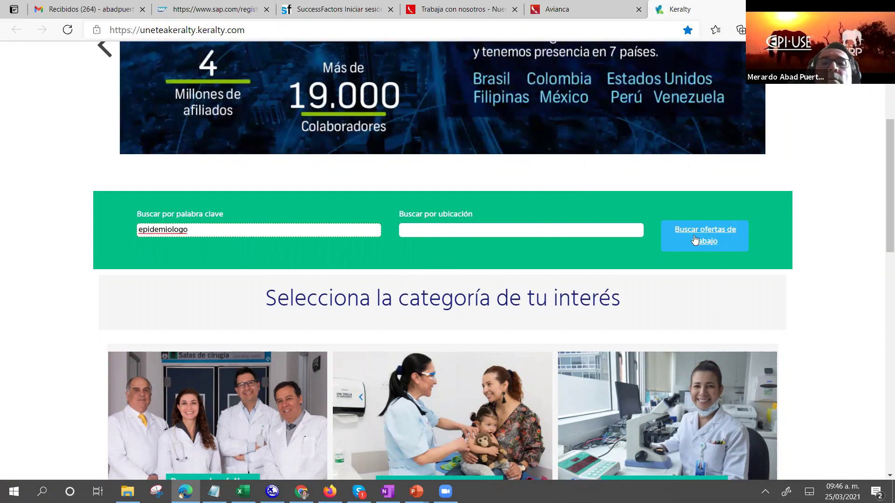
key("Return")
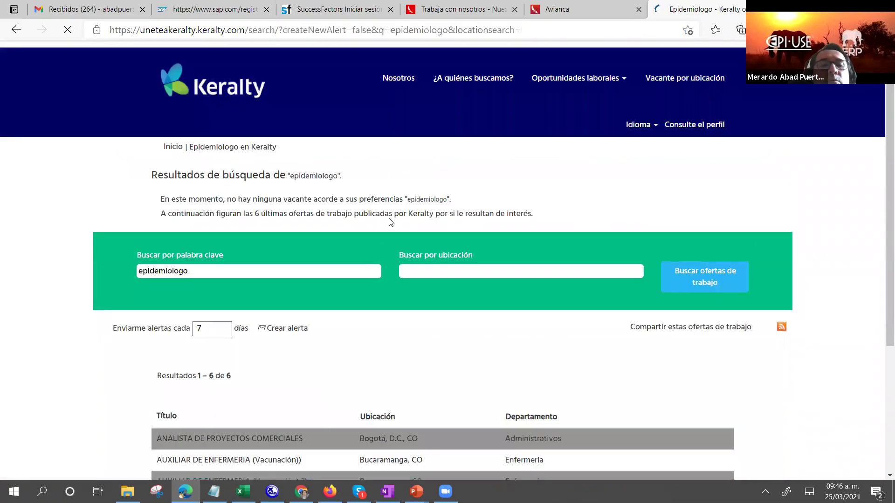
Open the MEDICO PEDIATRA HOSPITALARIO vacancy and examine its purpose, education, experience, competencies, and roles and responsibilities.
scroll(376, 224, "down", 4)
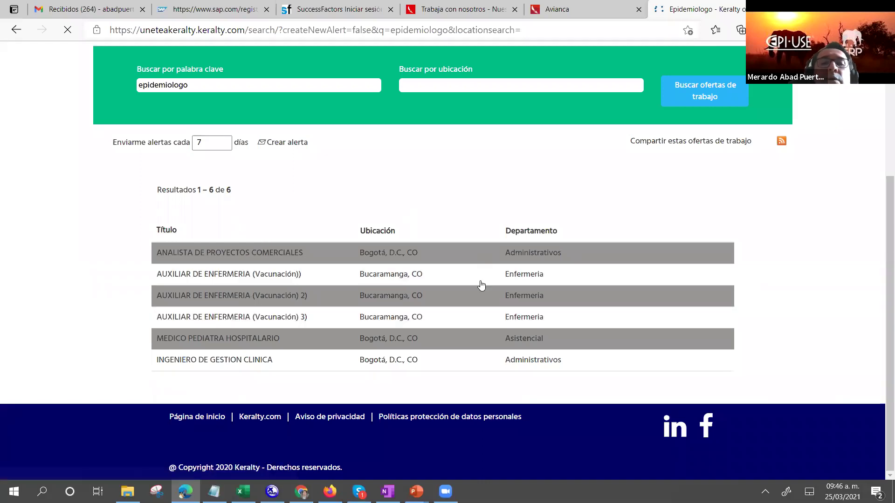
left_click(220, 343)
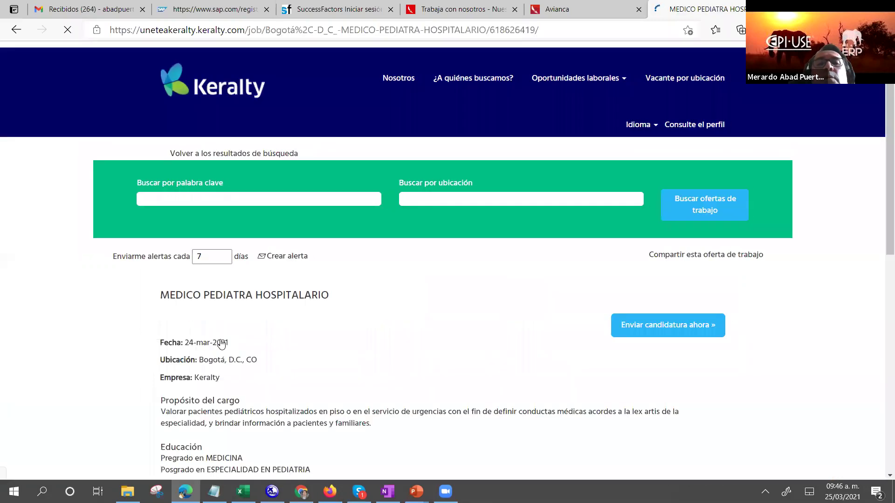
scroll(326, 287, "down", 3)
scroll(303, 256, "down", 4)
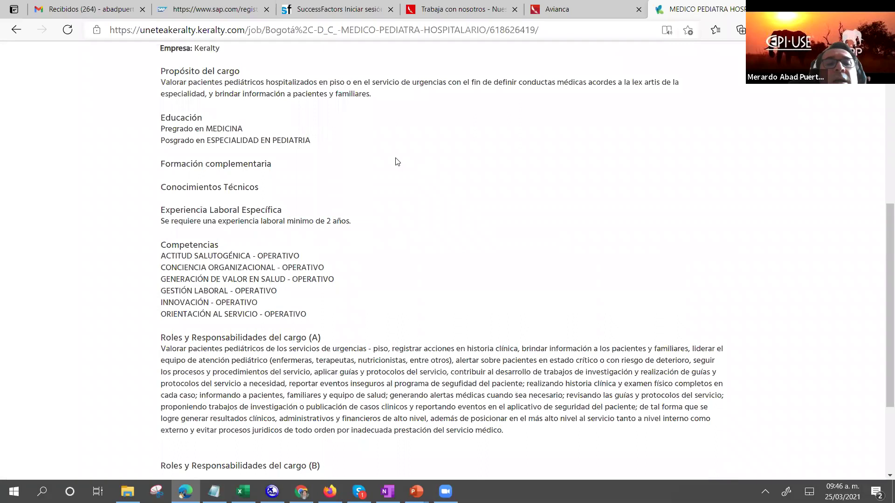
scroll(373, 183, "up", 1)
left_click_drag(326, 478, 291, 365)
scroll(327, 289, "down", 3)
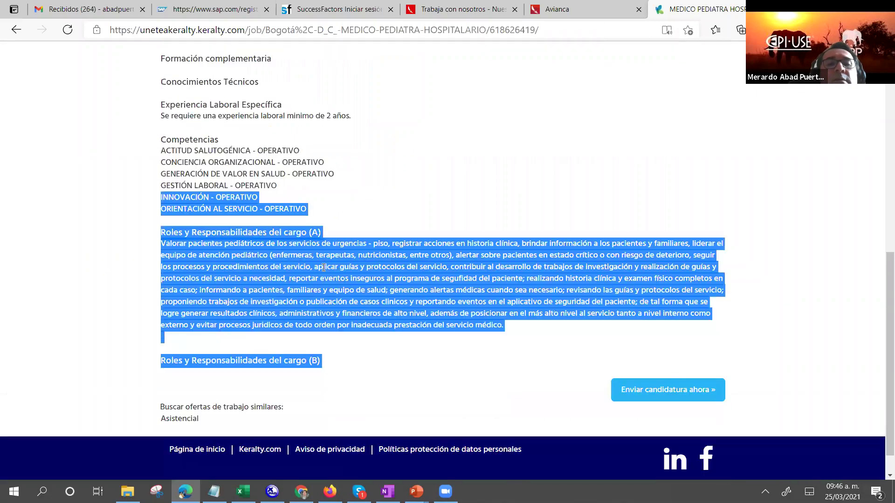
scroll(323, 267, "down", 1)
left_click_drag(247, 228, 477, 268)
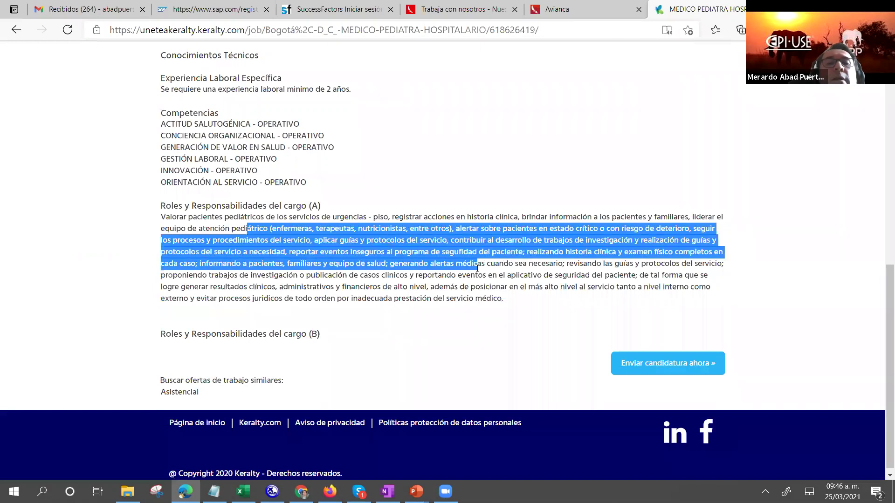
scroll(481, 264, "up", 7)
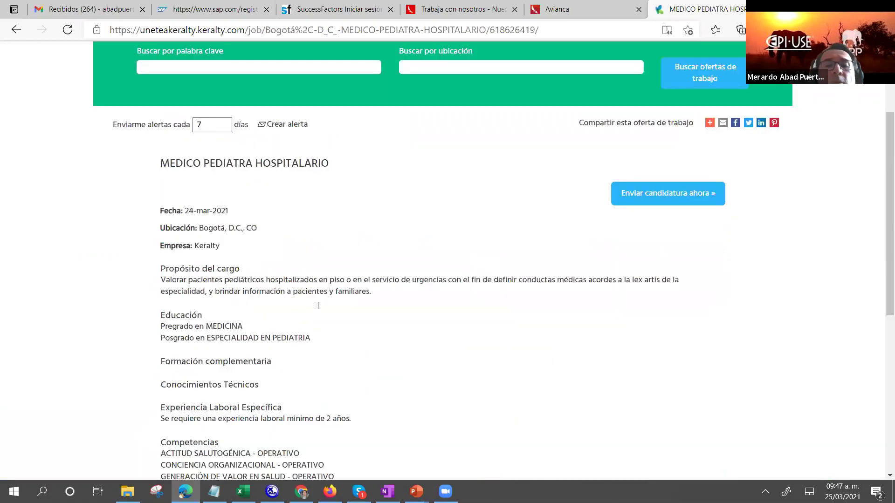
Switch to SuccessFactors in the Chrome window and go from Reclutamiento to the Objetivos module.
left_click(301, 492)
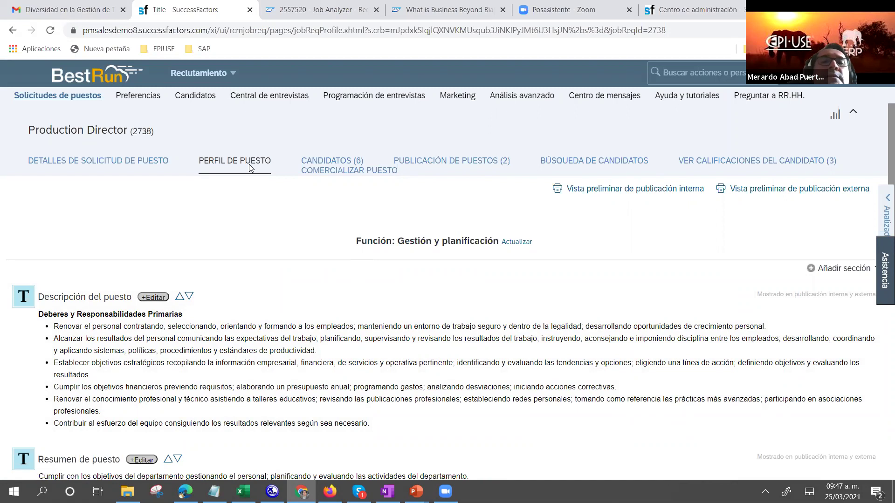
left_click(196, 74)
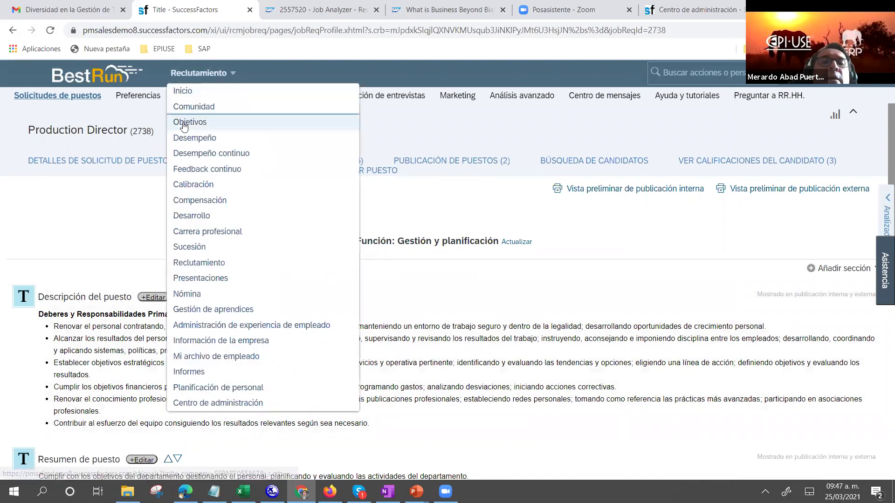
left_click(185, 122)
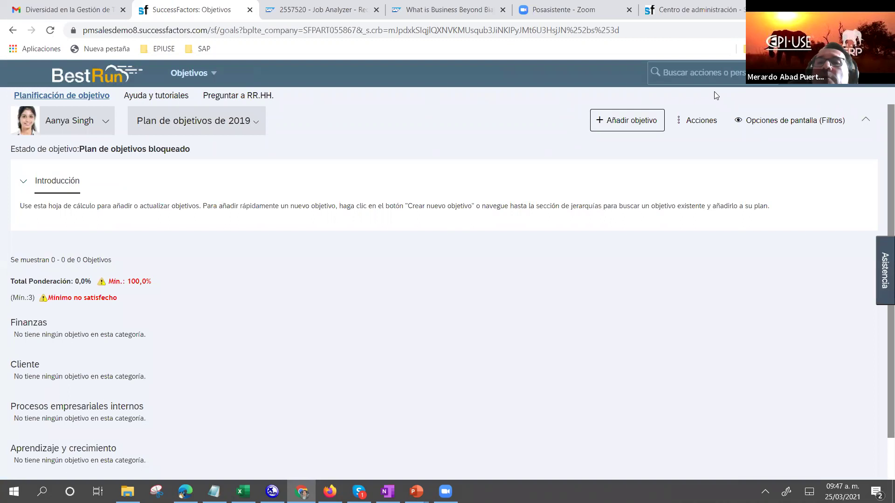
Start a substitution session (Iniciar sustitución) by searching the target employee's surname, selecting the matching user and accepting.
left_click(828, 74)
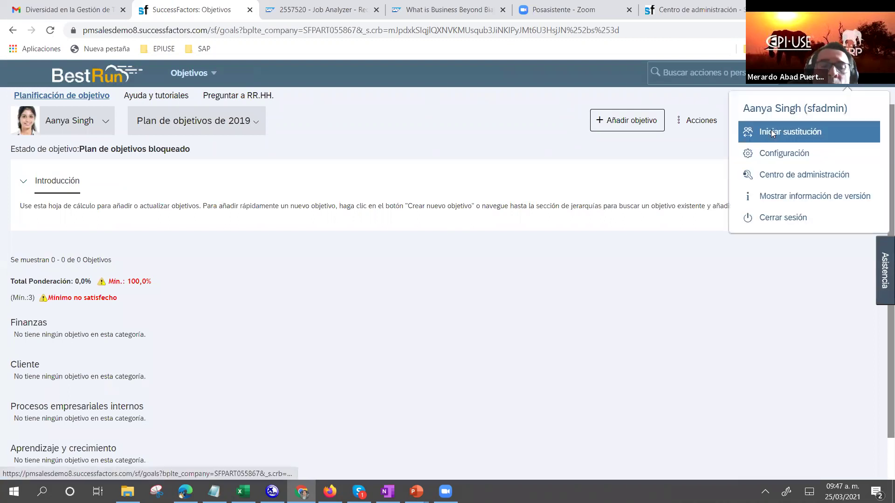
left_click(771, 131)
type("cooper")
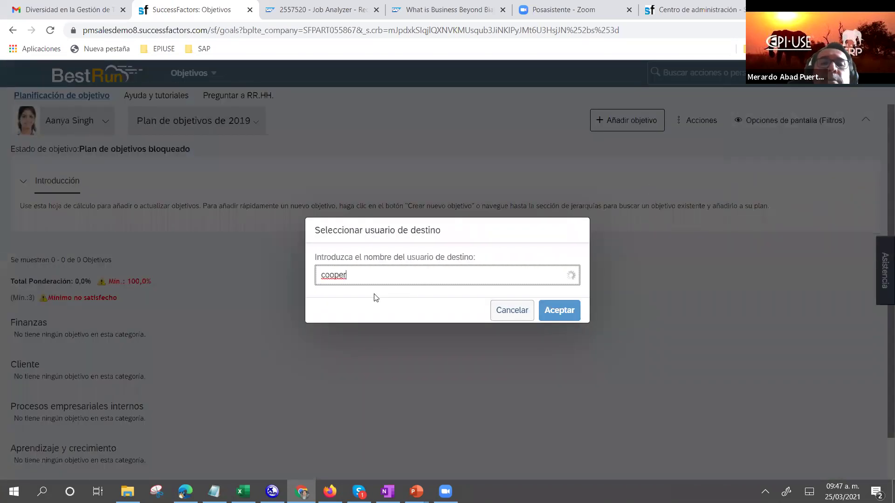
left_click(369, 297)
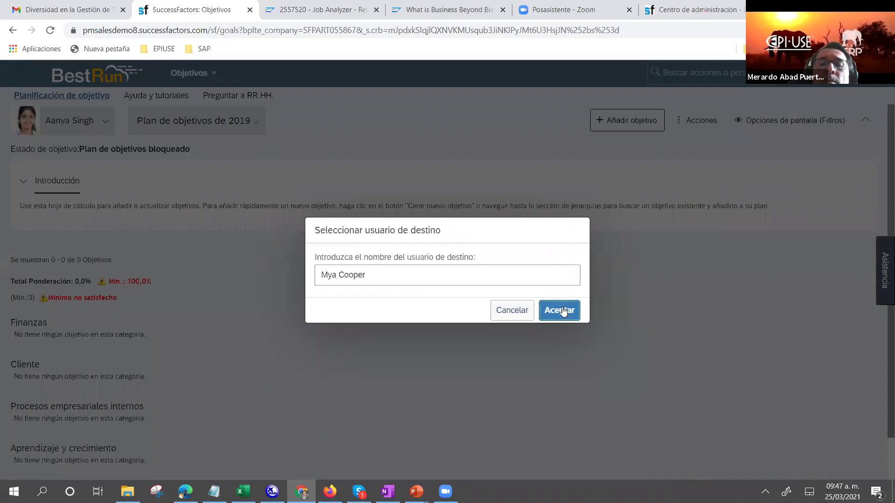
left_click(561, 311)
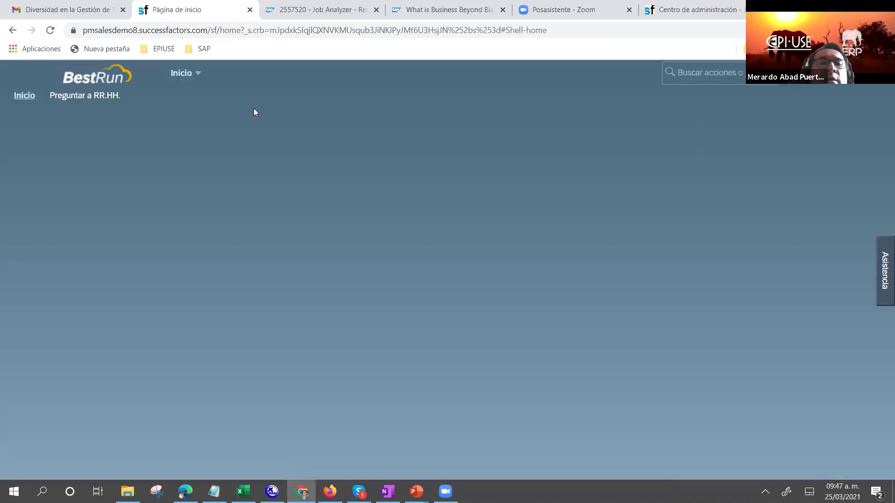
Open the Objetivos module and examine the goals in the 2019 goal plan, including the aligned customer satisfaction goals.
scroll(187, 74, "down", 1)
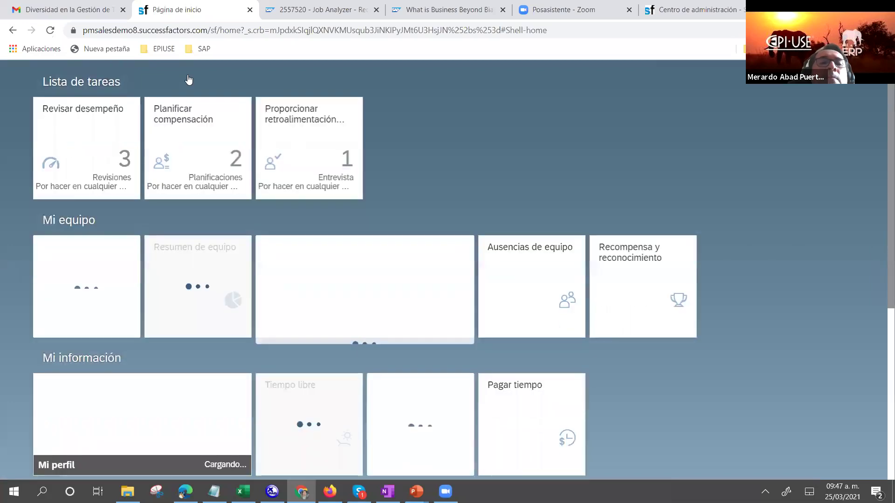
scroll(188, 81, "up", 1)
left_click(186, 73)
left_click(186, 104)
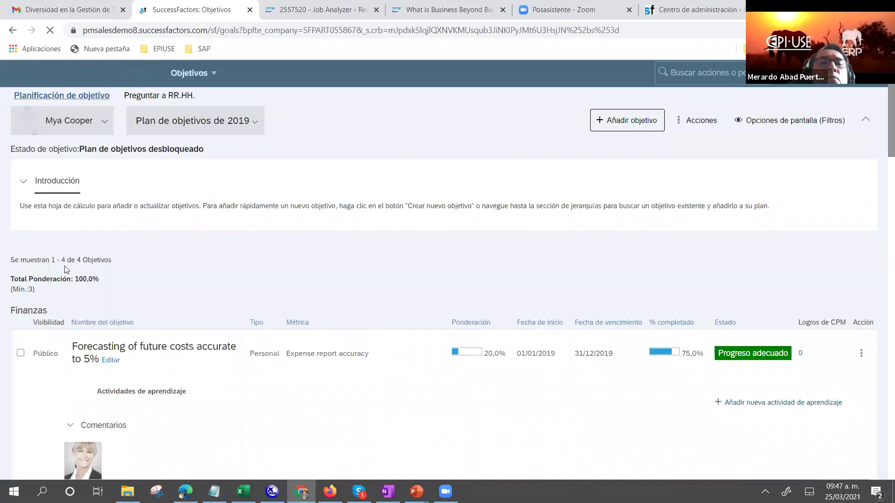
scroll(156, 251, "down", 3)
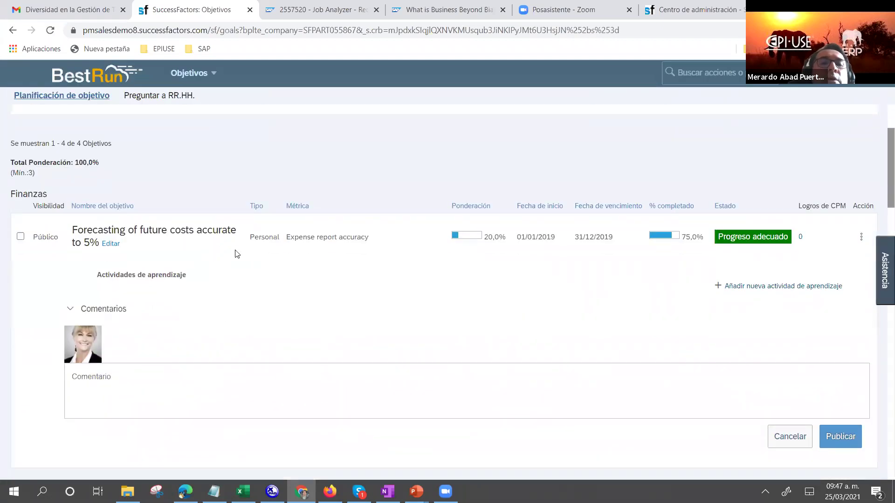
scroll(199, 244, "down", 4)
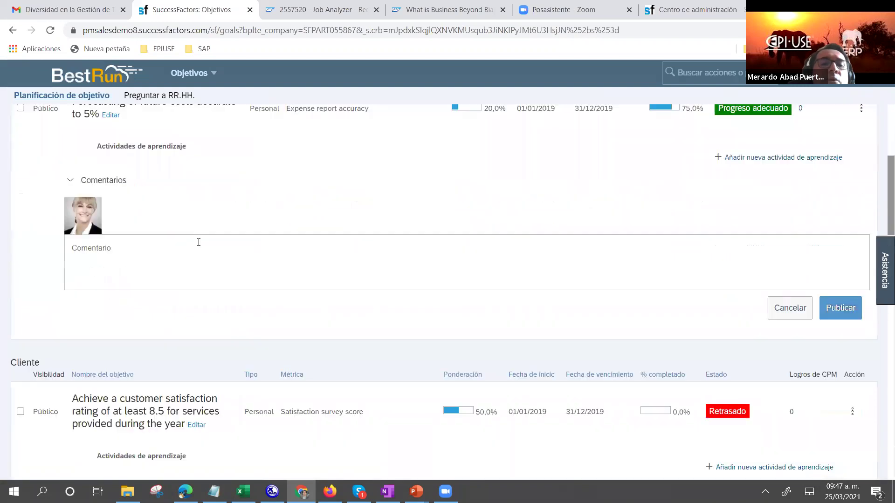
scroll(206, 241, "down", 2)
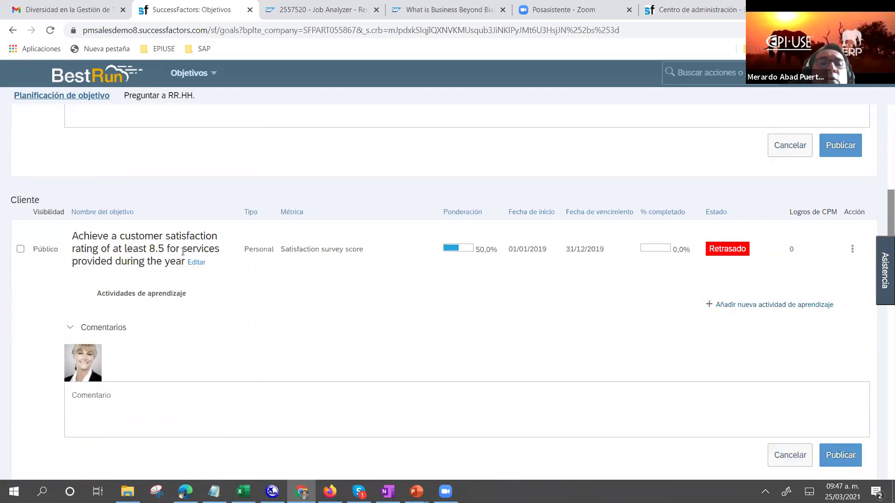
scroll(235, 266, "down", 9)
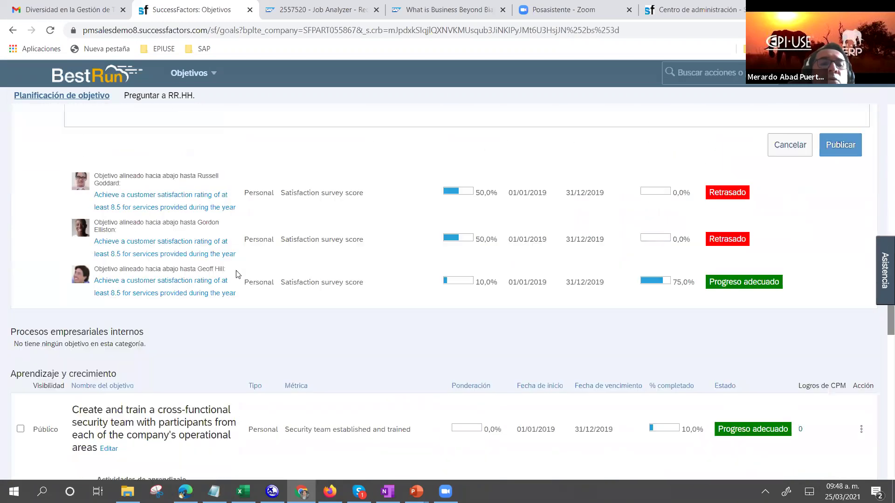
scroll(236, 274, "up", 14)
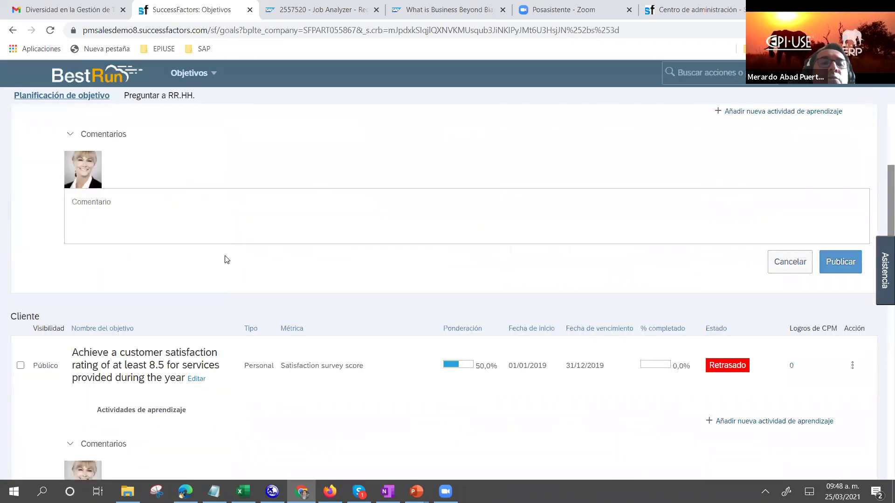
Open the "Forecasting of future costs accurate to 5%" goal for editing, view its fields and close the form unsaved.
scroll(217, 255, "up", 4)
left_click(111, 360)
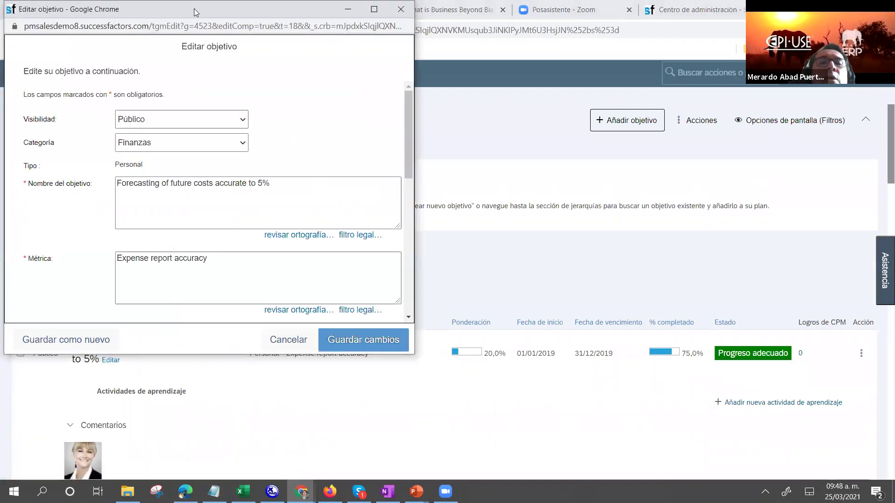
left_click_drag(196, 12, 433, 91)
left_click_drag(647, 210, 637, 167)
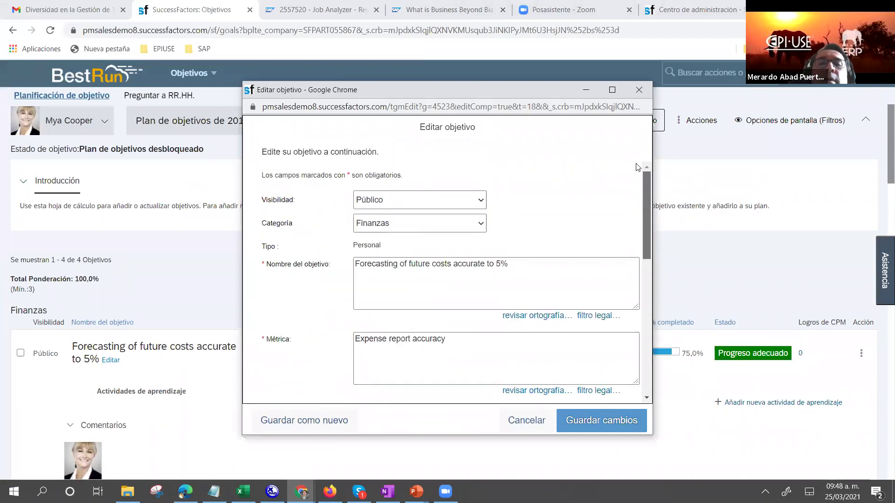
left_click(644, 93)
Open the form for creating a new group goal (Objetivo de grupo), review its fields and close it without saving.
left_click(632, 120)
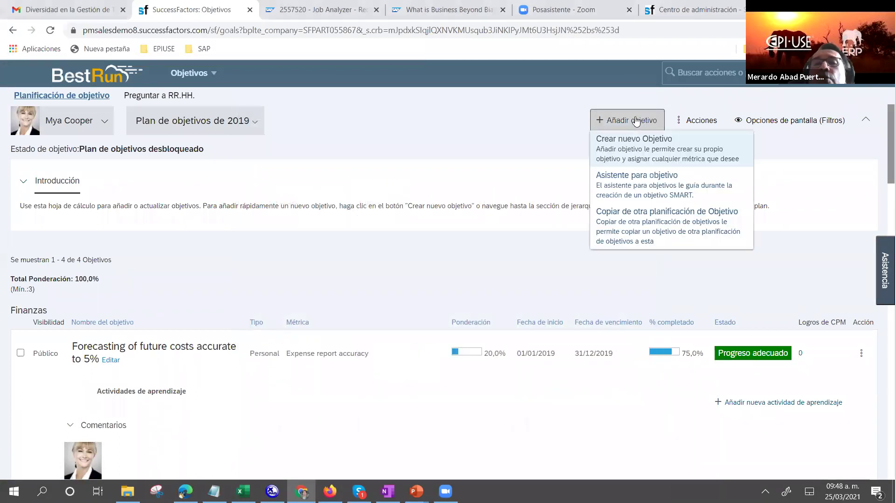
left_click(631, 155)
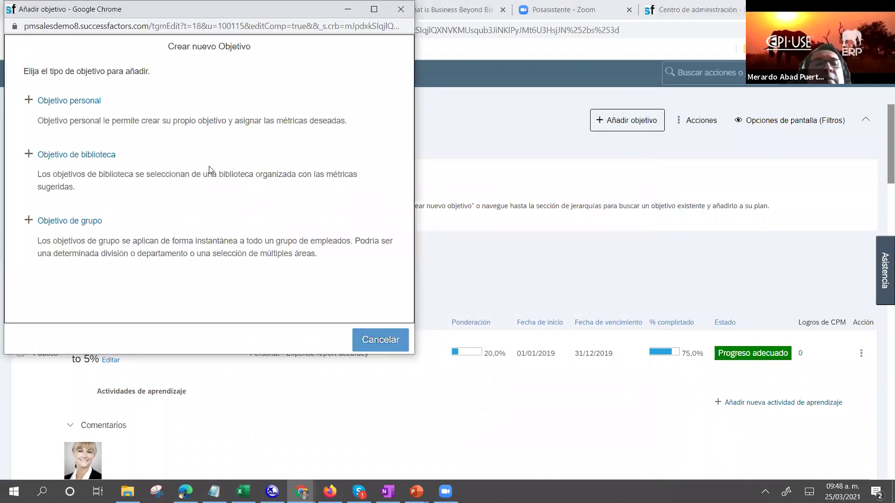
left_click(78, 221)
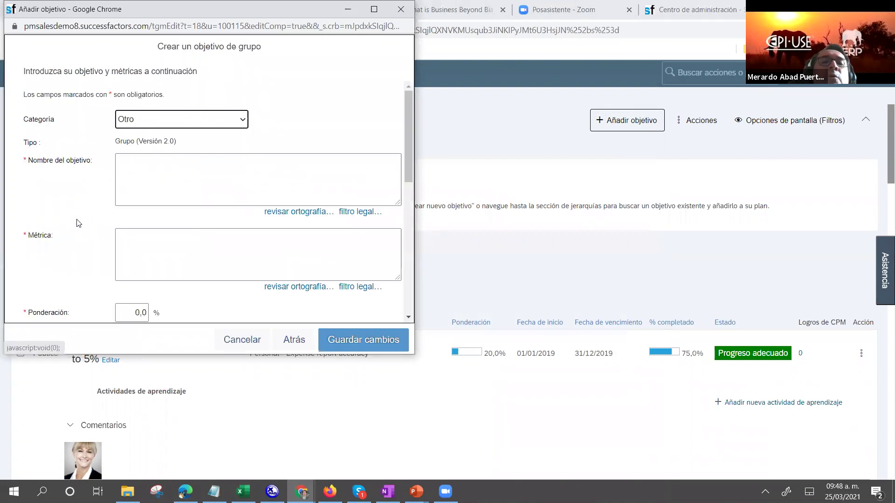
scroll(252, 251, "down", 1)
scroll(252, 251, "down", 10)
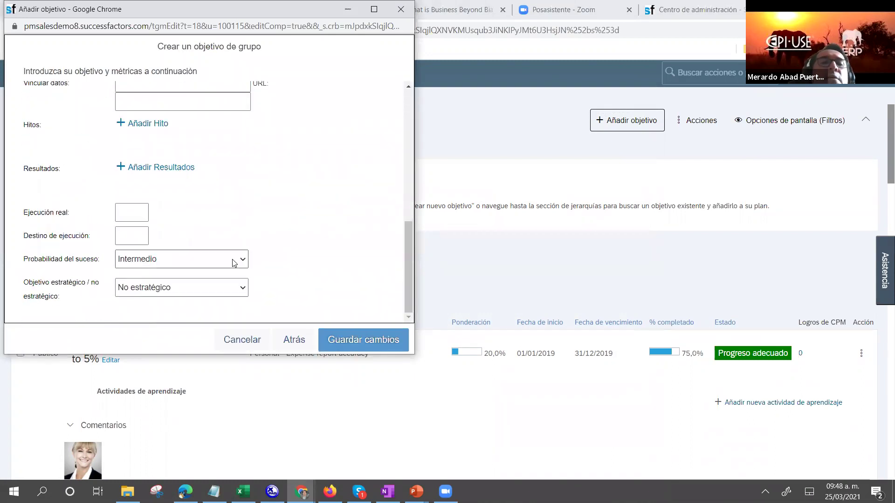
scroll(264, 285, "up", 10)
left_click_drag(158, 12, 265, 128)
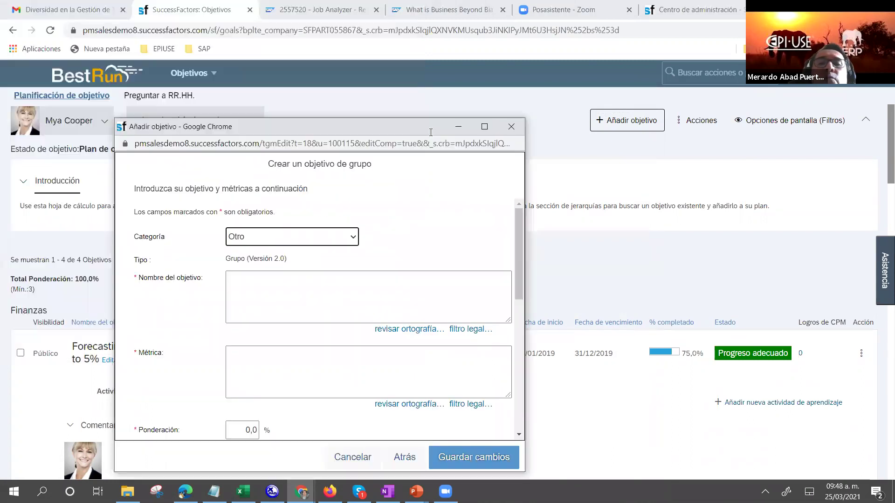
left_click(511, 128)
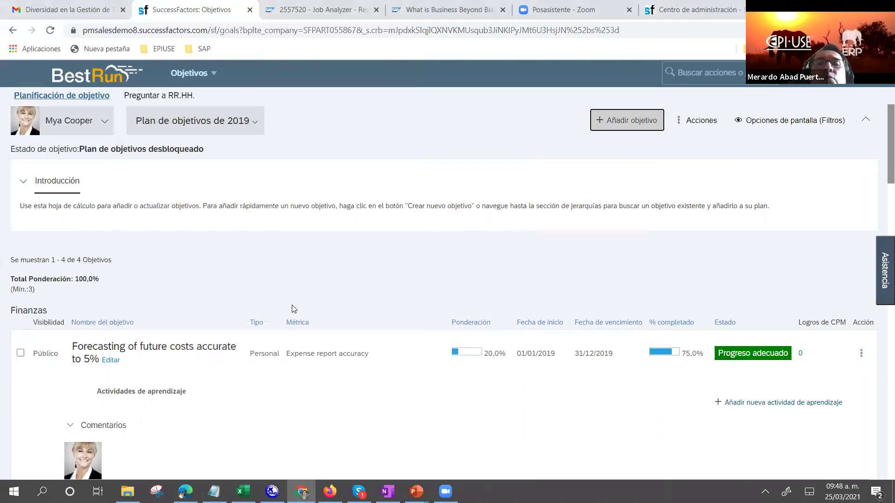
Go to the Desempeño module and open the last 2019 performance review listed in the inbox.
left_click(207, 80)
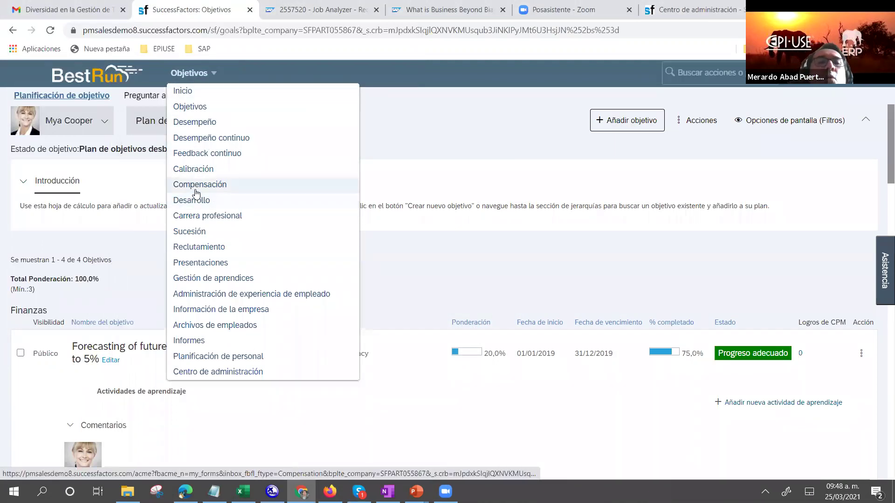
left_click(209, 127)
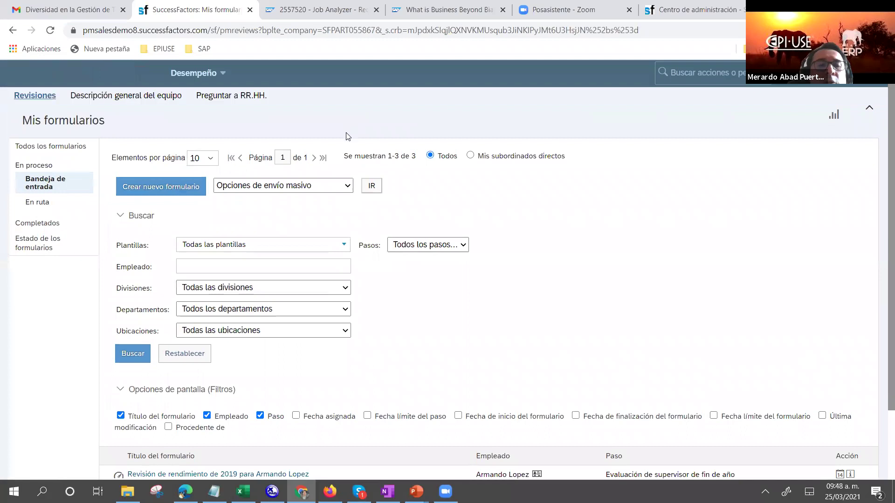
scroll(286, 425, "down", 2)
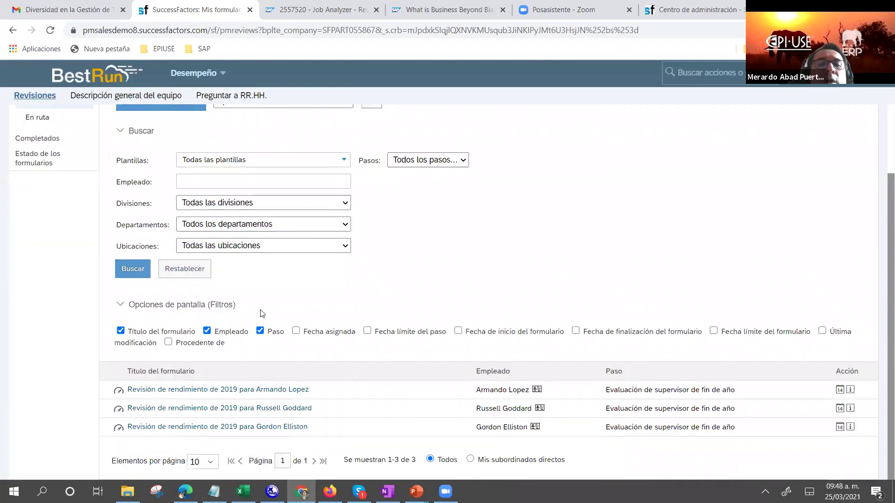
left_click(266, 428)
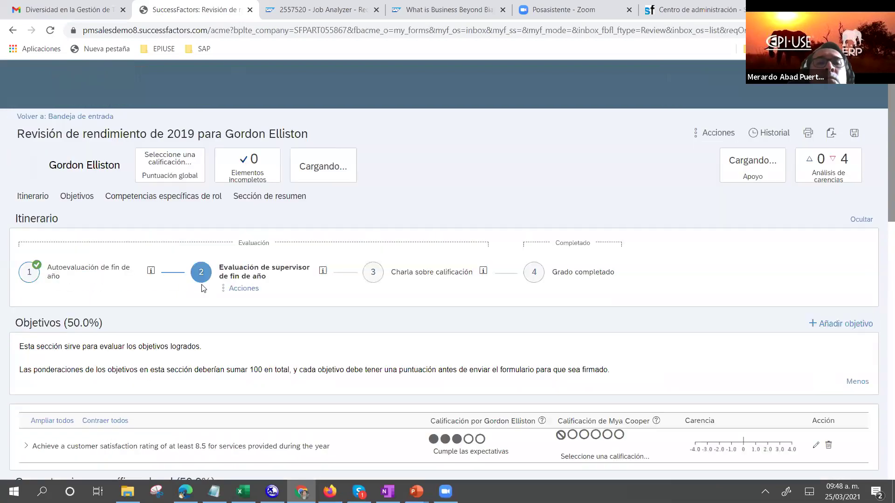
Rate "Realizar un trabajo de alta calidad" as Cumple las expectativas, and both "Lograr mejoras continuas" and "Trabajar de forma segura" as Excelente.
scroll(289, 338, "down", 8)
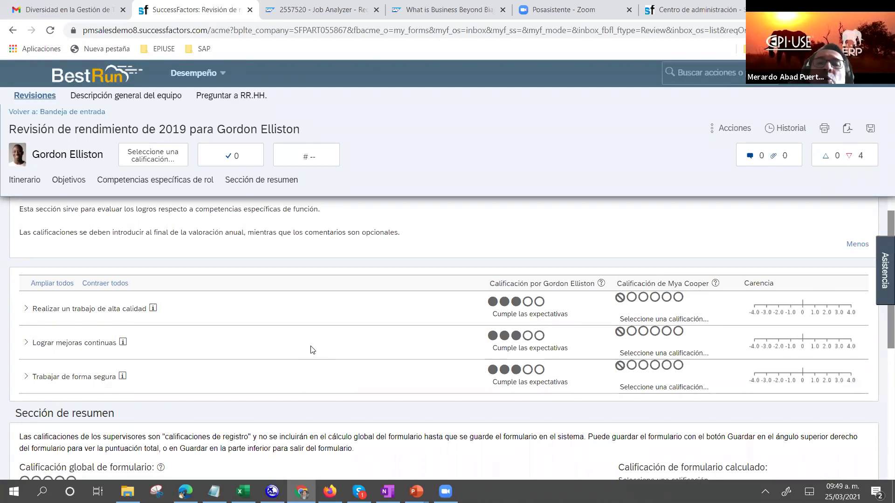
left_click(655, 297)
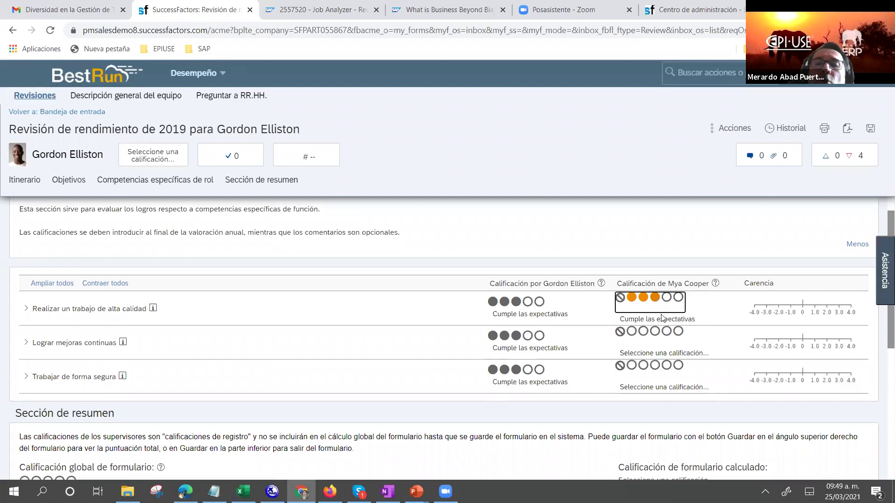
left_click(666, 334)
left_click(667, 360)
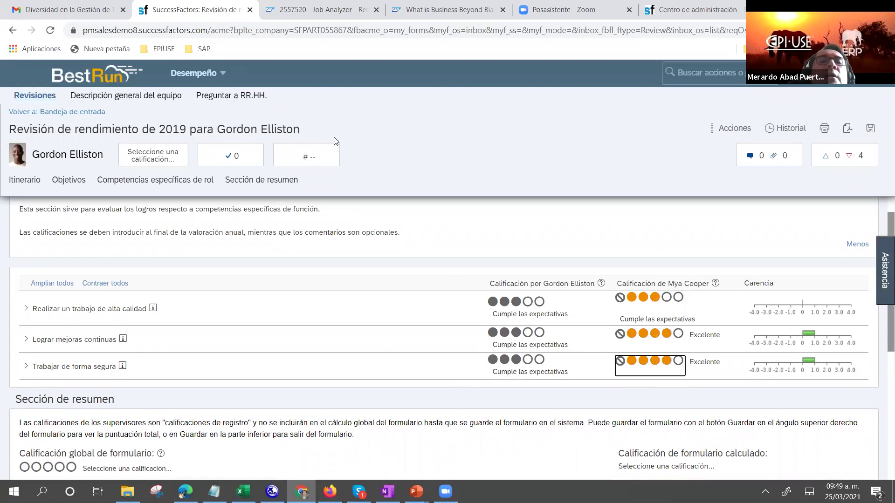
Go to the Desarrollo module, view the form for adding a development goal and close it without saving.
left_click(219, 73)
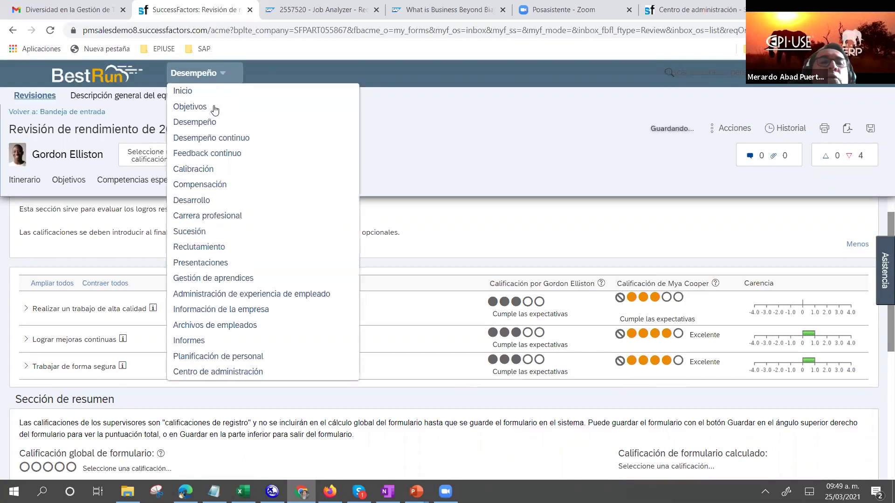
left_click(198, 198)
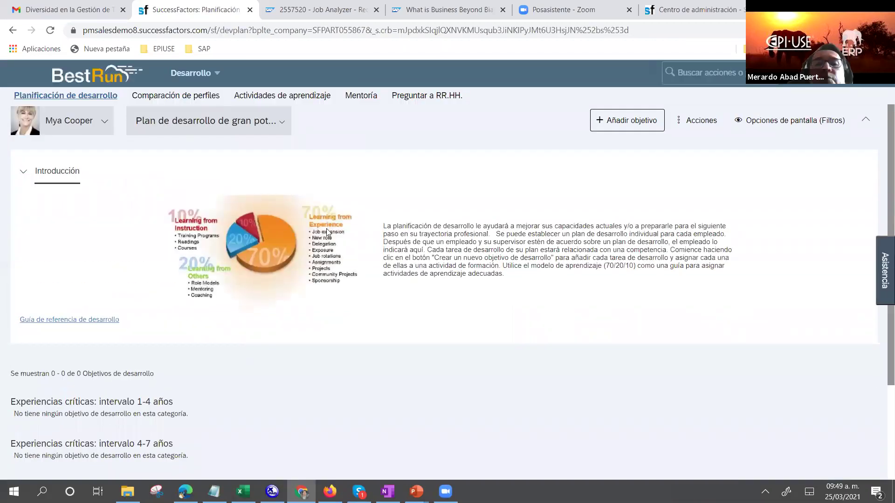
left_click(606, 128)
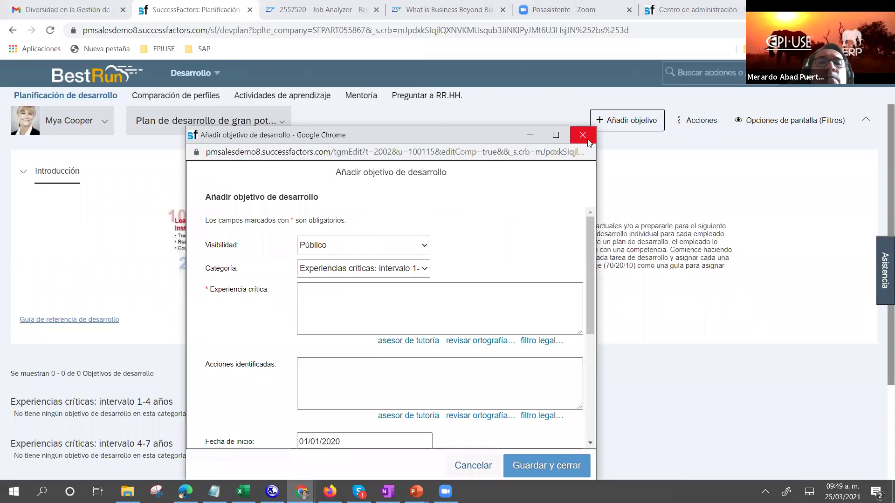
left_click(587, 140)
Open the Calibración module to view its sessions, and end the substitution session to return to the original account.
left_click(210, 74)
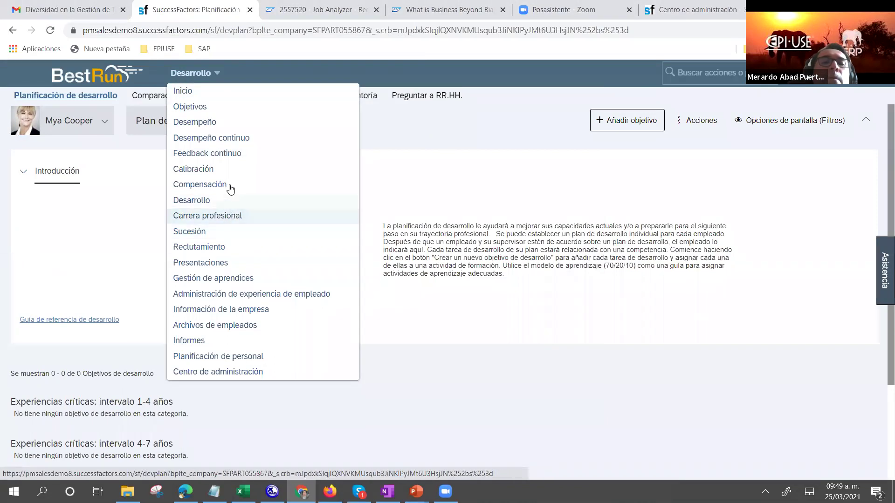
left_click(216, 177)
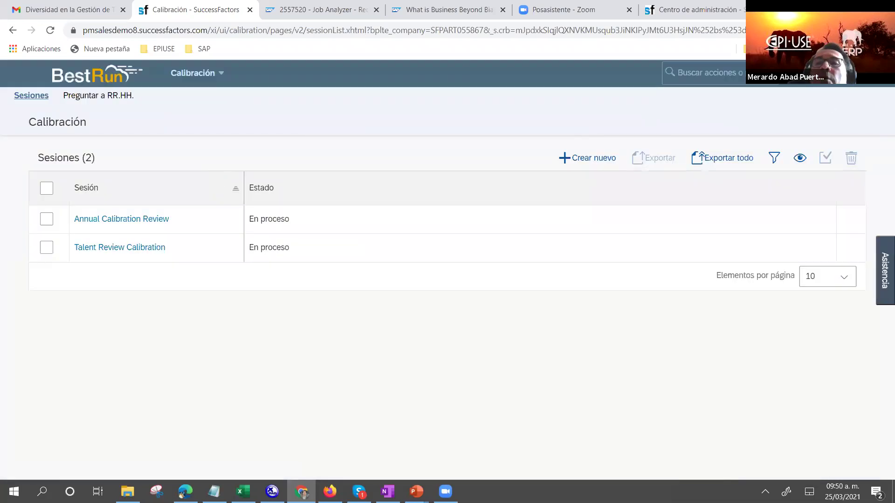
left_click(847, 73)
left_click(622, 134)
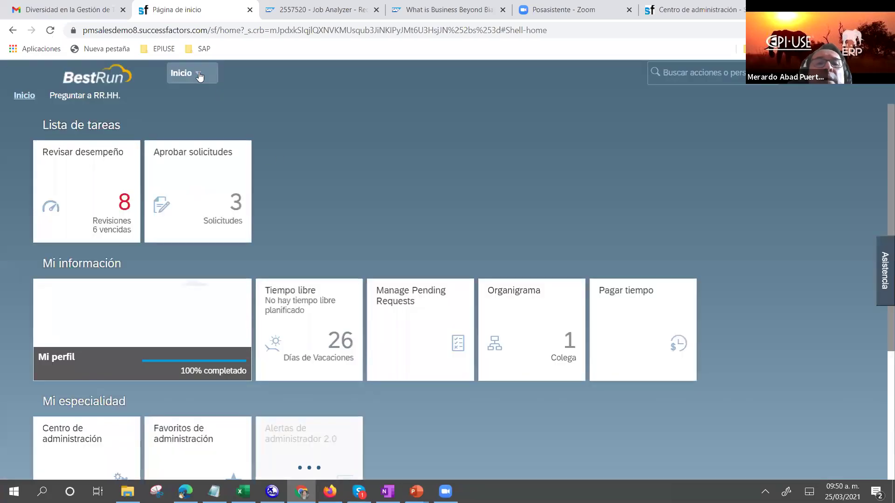
Open the Talent Review Calibration session in the Calibración module and display its Performance x Potential view.
left_click(199, 75)
left_click(202, 186)
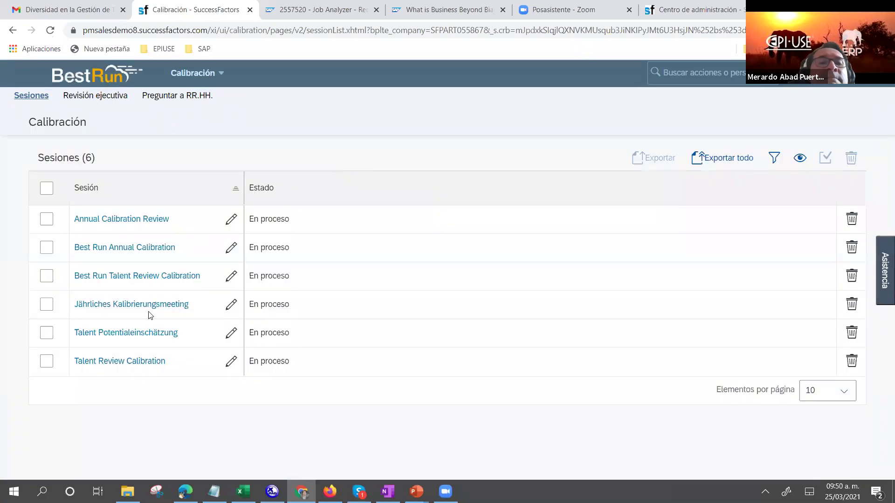
left_click(121, 361)
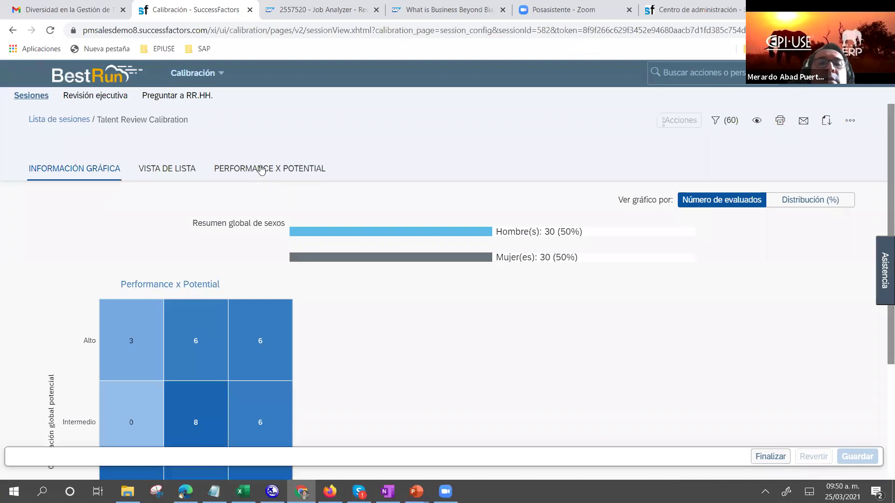
left_click(261, 170)
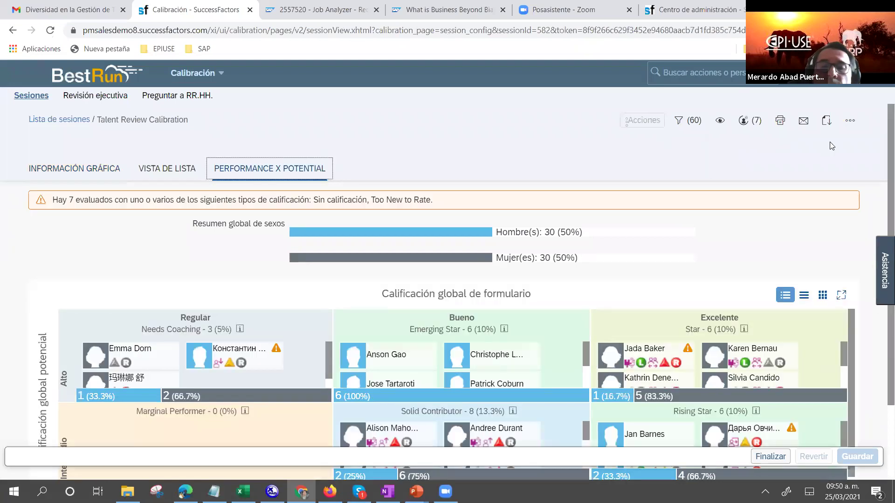
Show the browser in full screen, maximize the Performance x Potential grid and examine how employees are distributed across it.
key("F11")
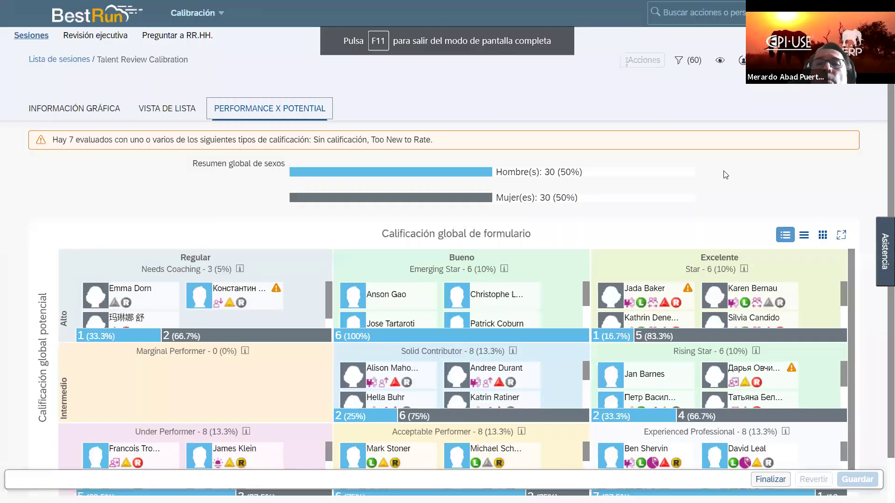
scroll(654, 209, "down", 1)
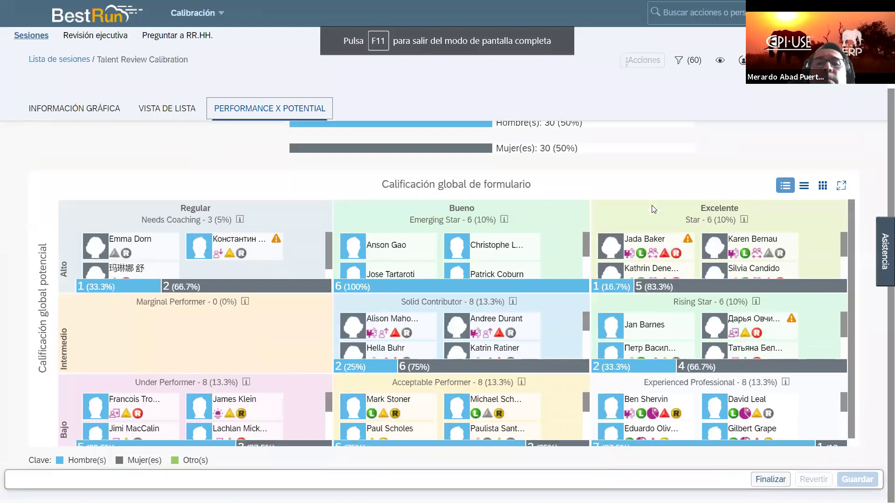
left_click(841, 185)
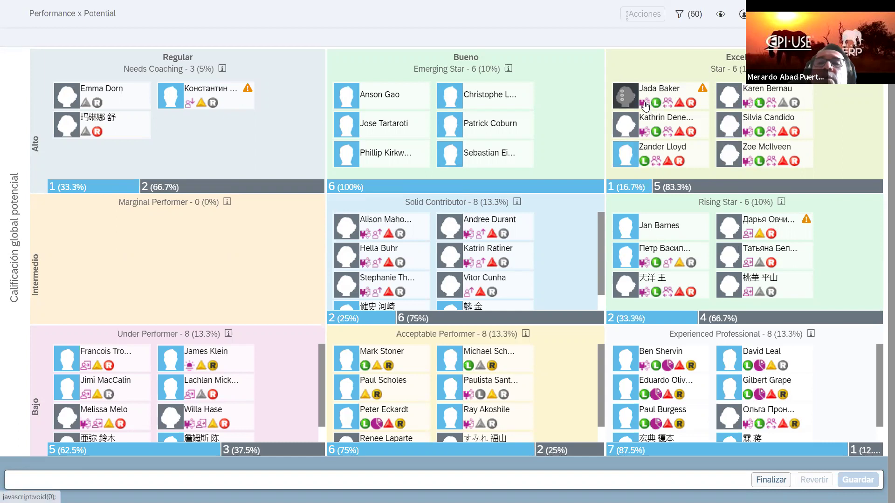
mouse_move(646, 105)
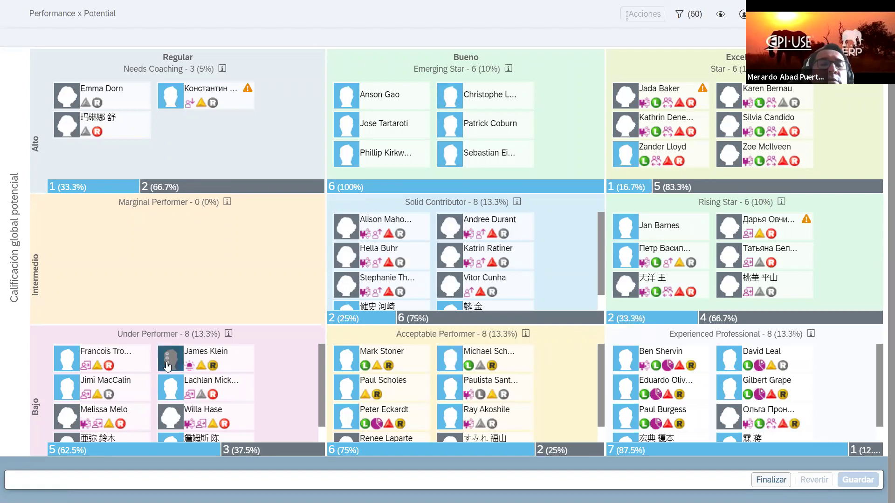
Move the second employee in the Under Performer cell to Solid Contributor, then leave full screen and restore the grid's normal size.
left_click_drag(187, 354, 472, 243)
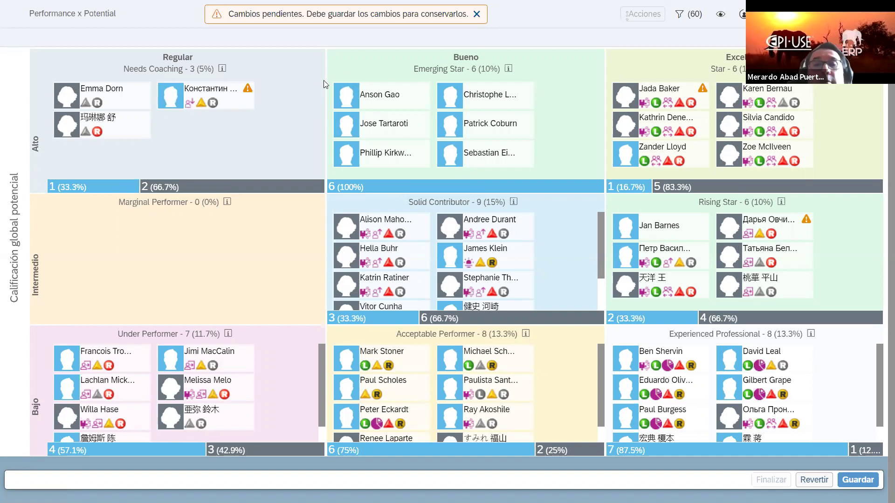
key("F11")
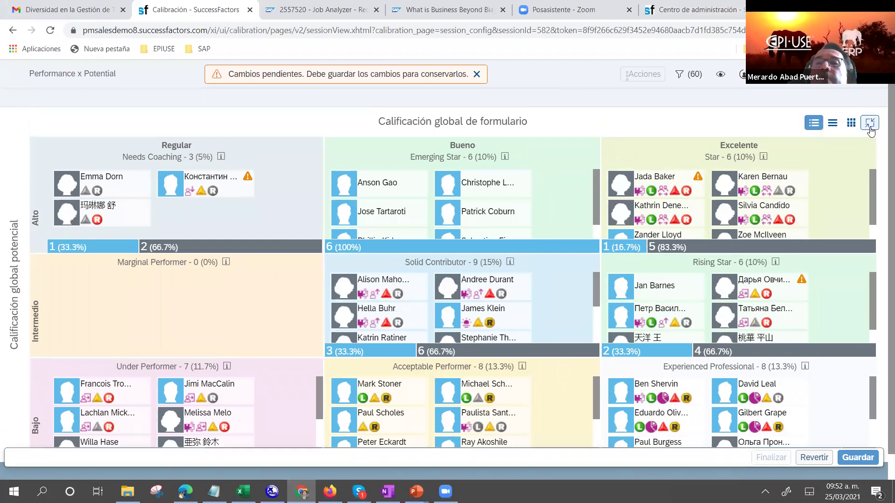
left_click(870, 127)
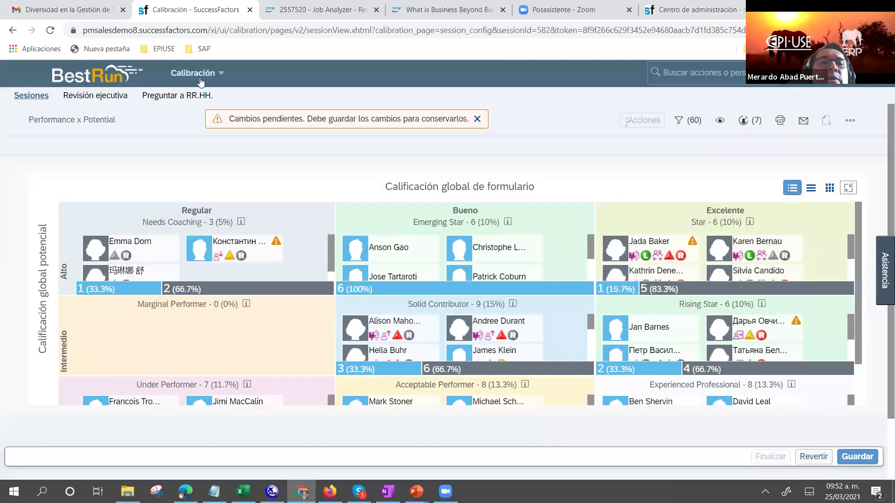
Go to the Sucesión module, leaving the calibration session without saving the pending changes.
left_click(200, 83)
left_click(200, 82)
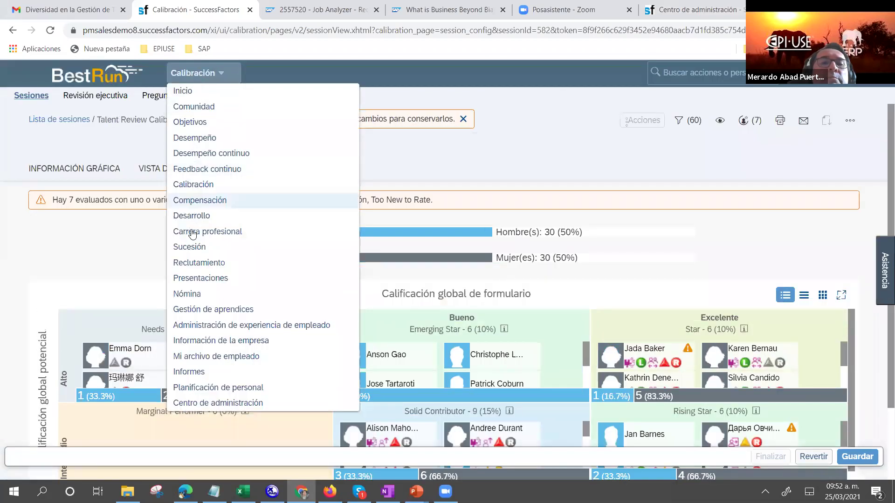
left_click(193, 247)
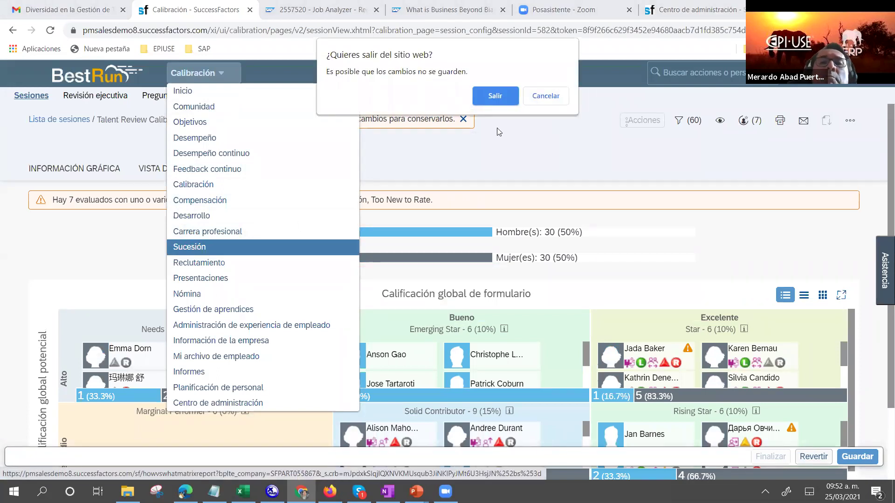
left_click(507, 96)
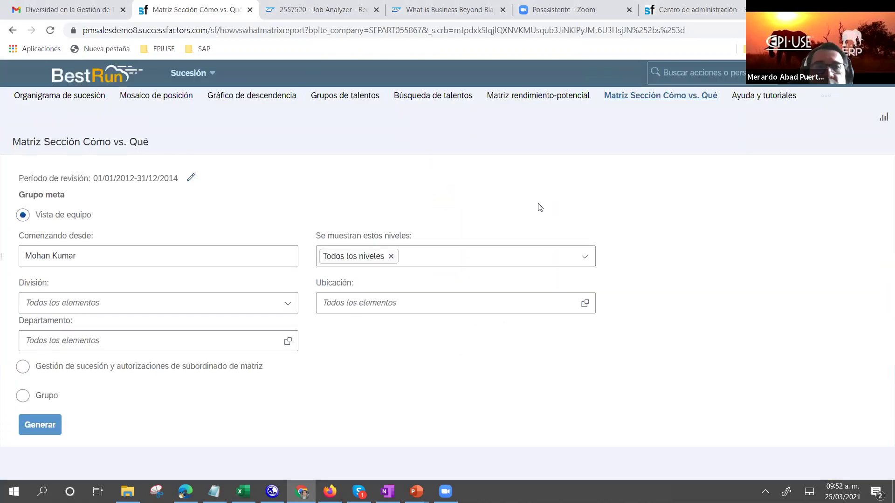
Generate the Matriz Sección Cómo vs. Qué for Gestión de sucesión y autorizaciones de subordinado de matriz and view it without photos in full screen.
left_click(28, 368)
left_click(43, 388)
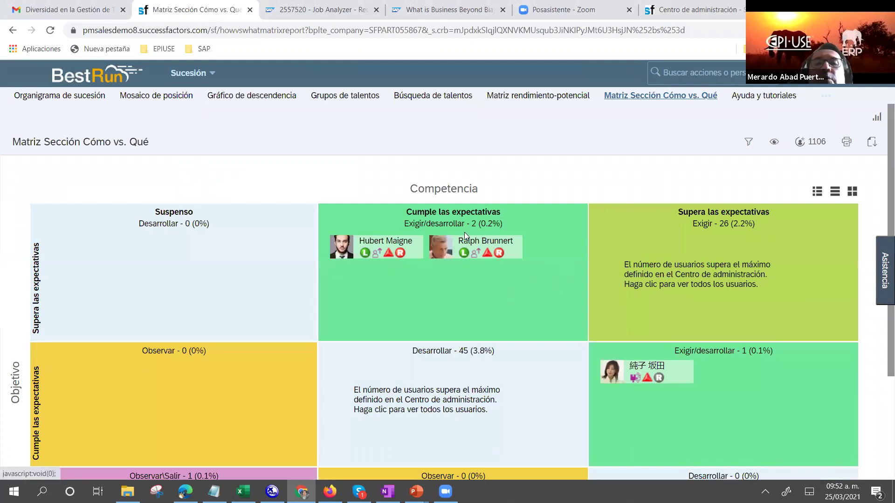
left_click(835, 192)
key("F11")
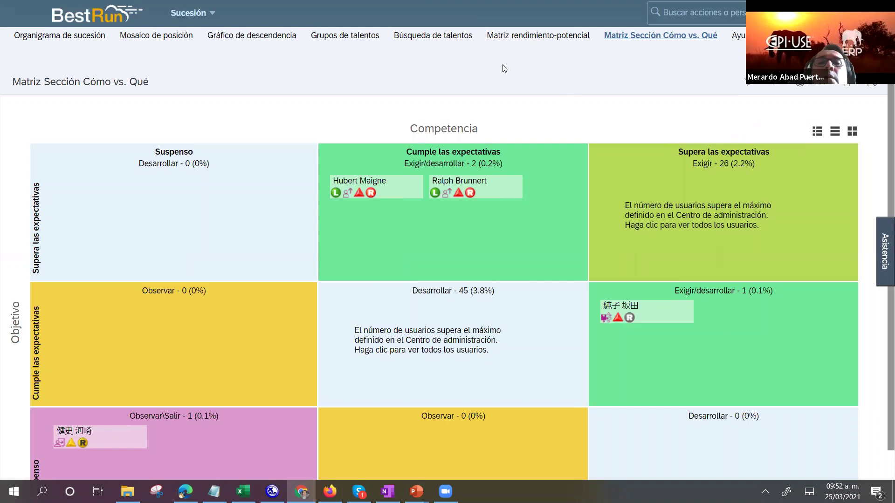
View the Grupos de talentos page of the Sucesión module and leave full screen.
left_click(373, 57)
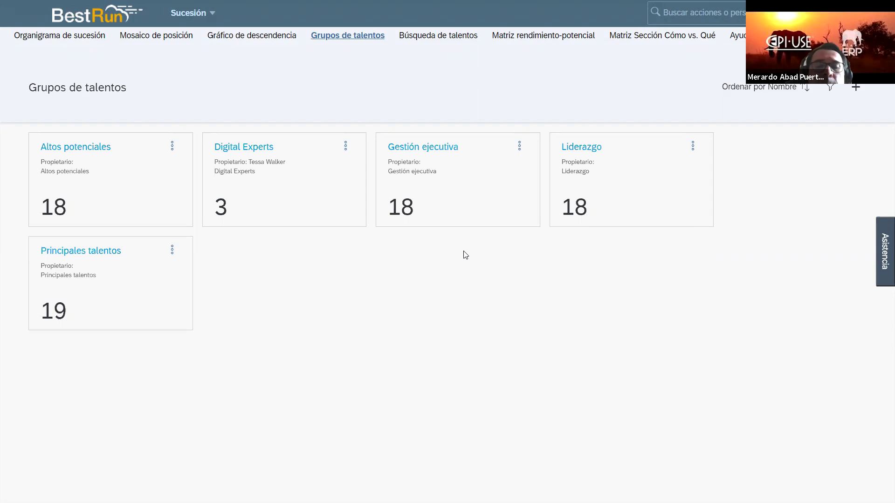
key("F11")
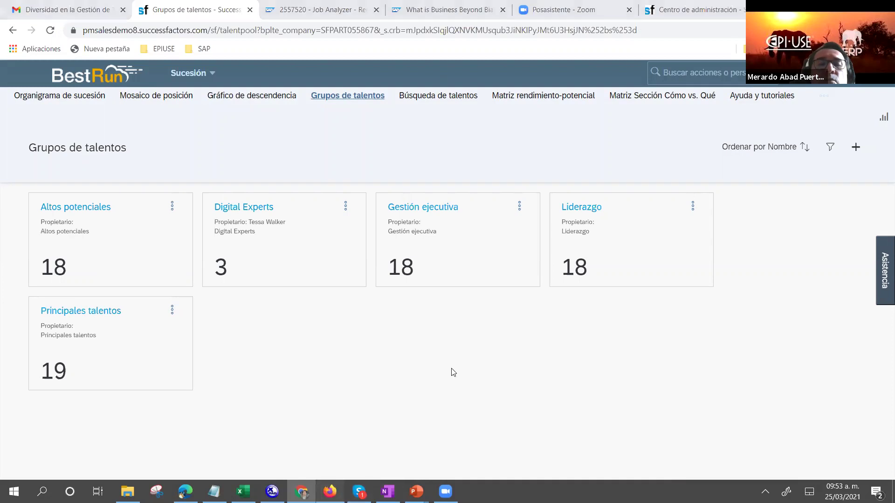
Switch to the Excel links workbook, copy the analytics login link from cell B35 of the Demo sheet and clear that cell.
key("alt+Tab")
left_click(479, 310)
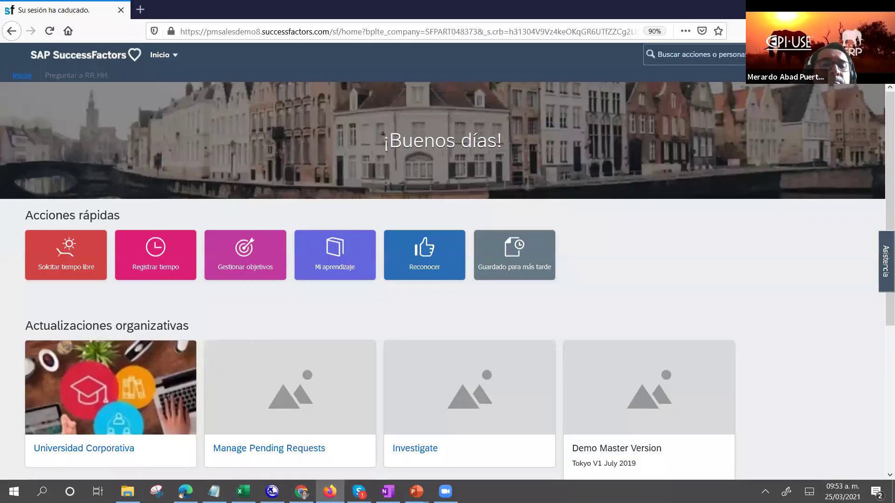
left_click(243, 491)
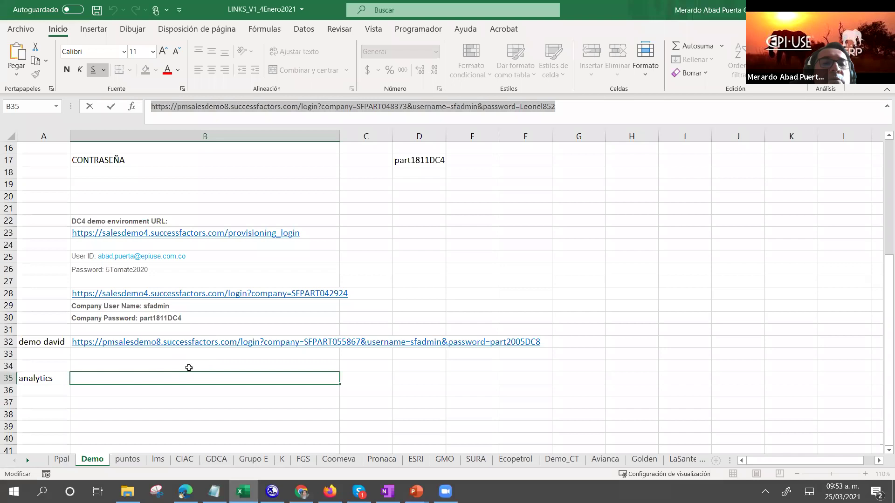
key("Return")
key("Up")
key("F2")
key("shift+Home")
key("ctrl+c")
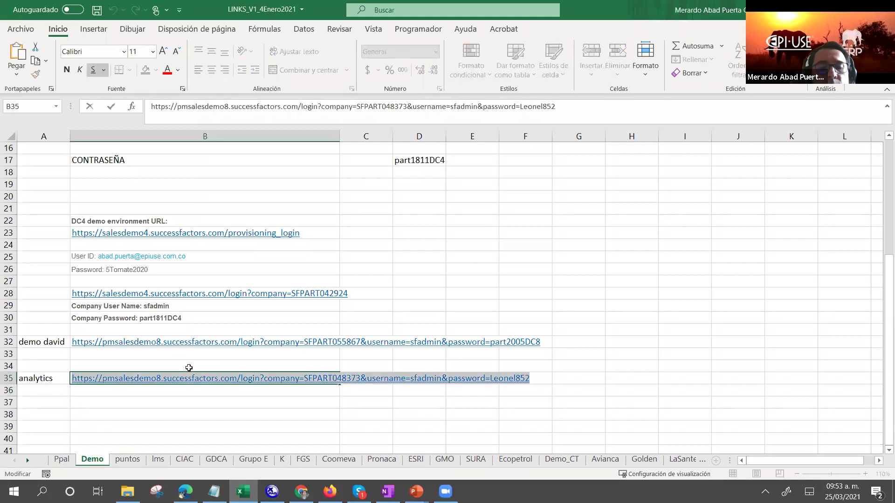
key("BackSpace")
left_click(238, 414)
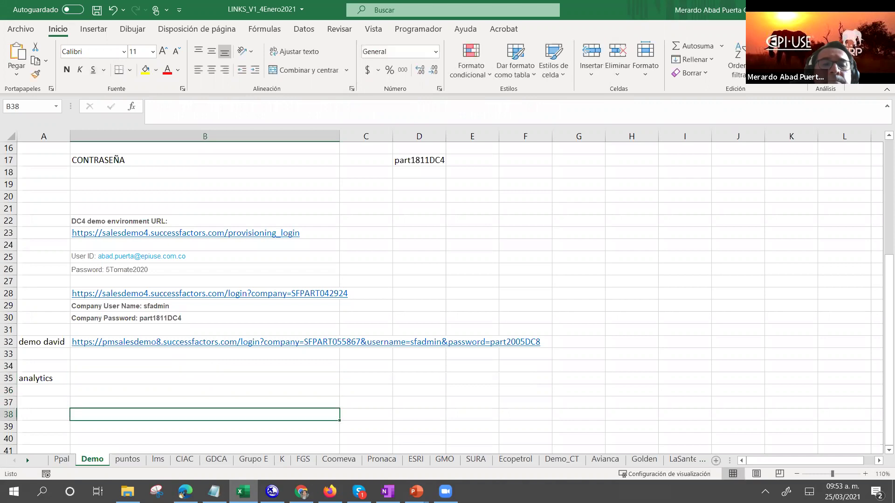
In Firefox, sign in again by loading the copied login link with the account password, and open the Workforce Analytics module.
left_click(330, 491)
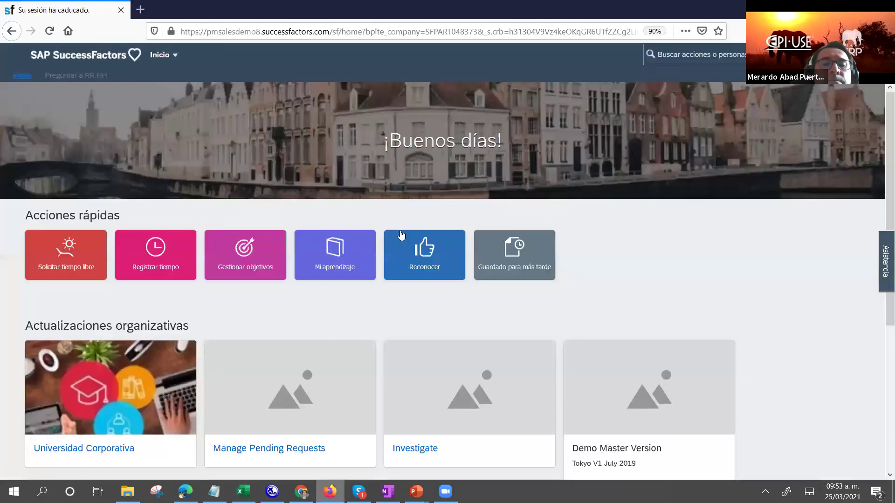
left_click(198, 28)
key("ctrl+v")
key("Return")
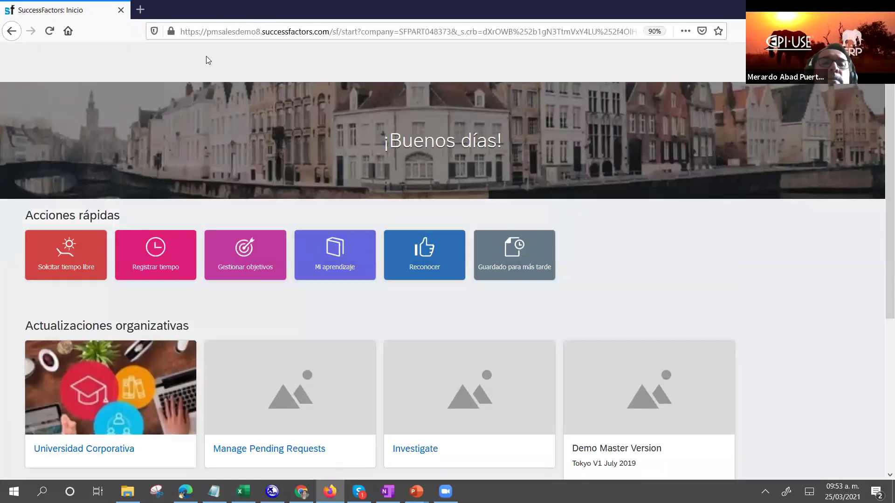
left_click(160, 55)
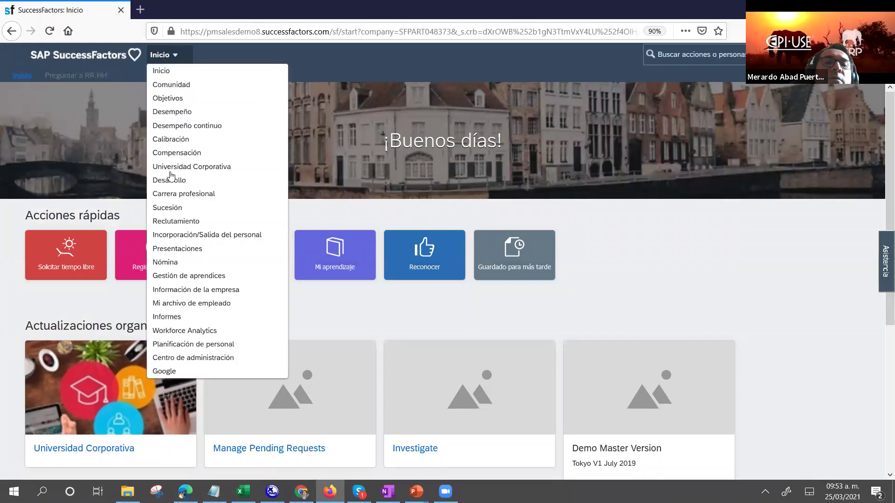
left_click(188, 330)
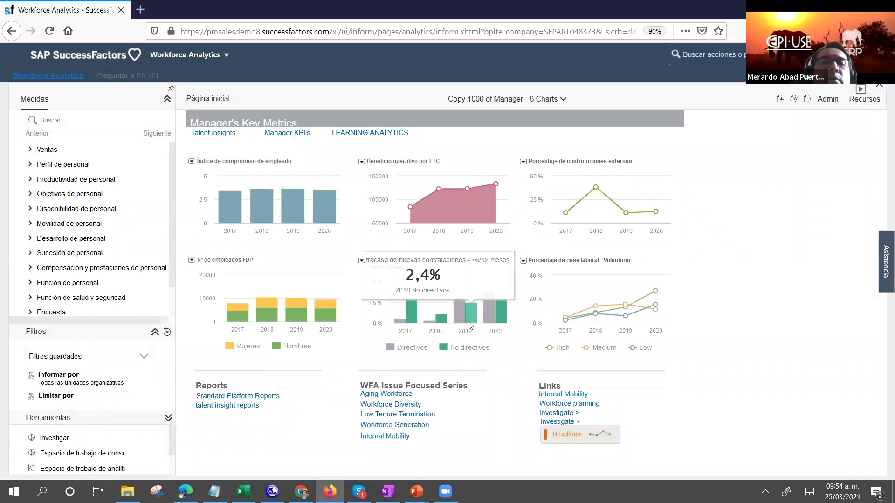
Open the Edad media de la plantilla measure under Perfil de personal, Biografía / diversidad, and examine its yearly values.
left_click(30, 165)
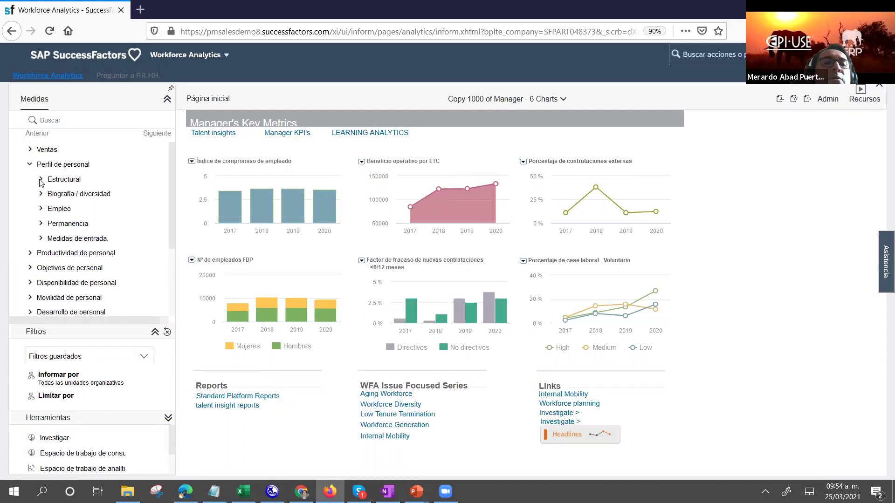
left_click(42, 195)
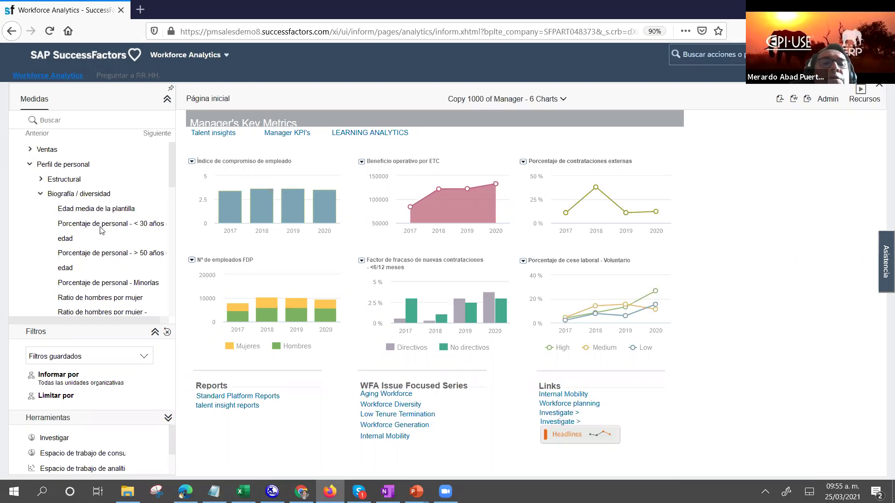
left_click(103, 213)
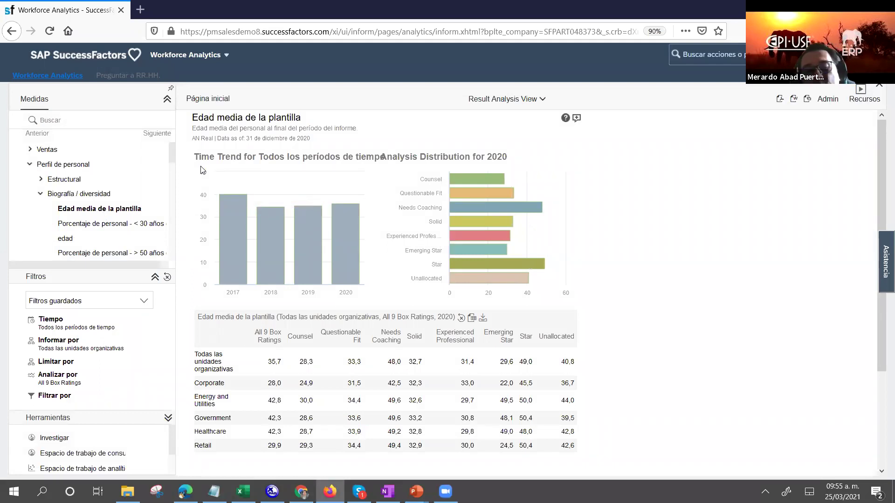
mouse_move(237, 244)
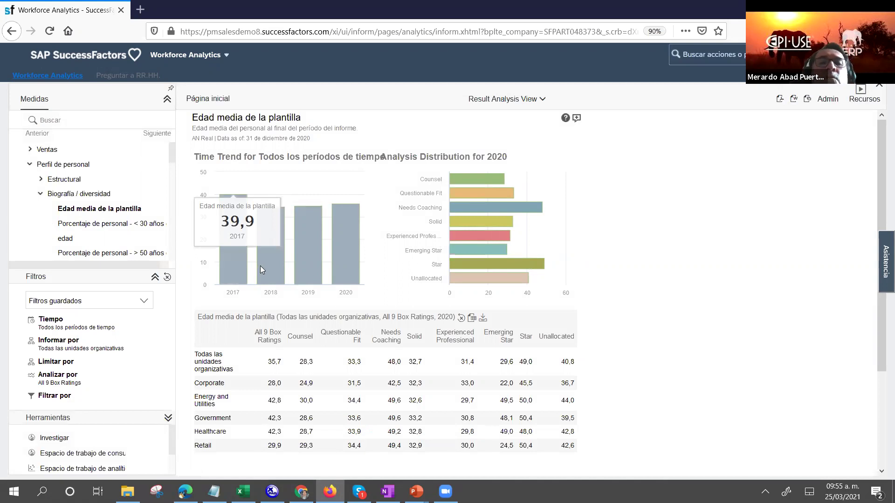
mouse_move(306, 262)
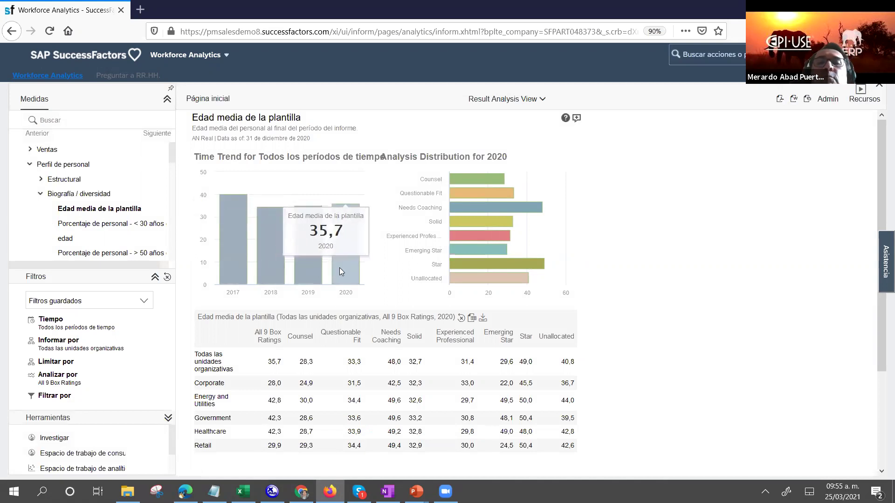
Open the measure Porcentaje de personal - < 30 años de edad and choose Gender as the dimension to filter by.
left_click(86, 227)
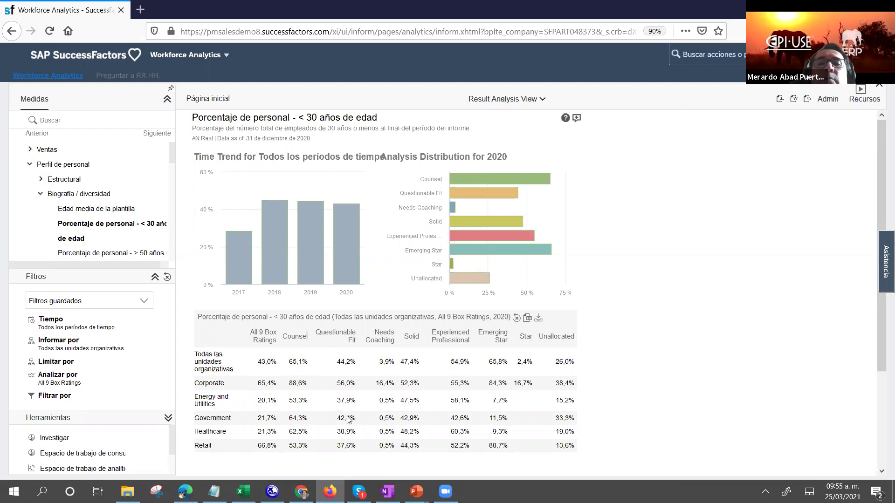
left_click(70, 402)
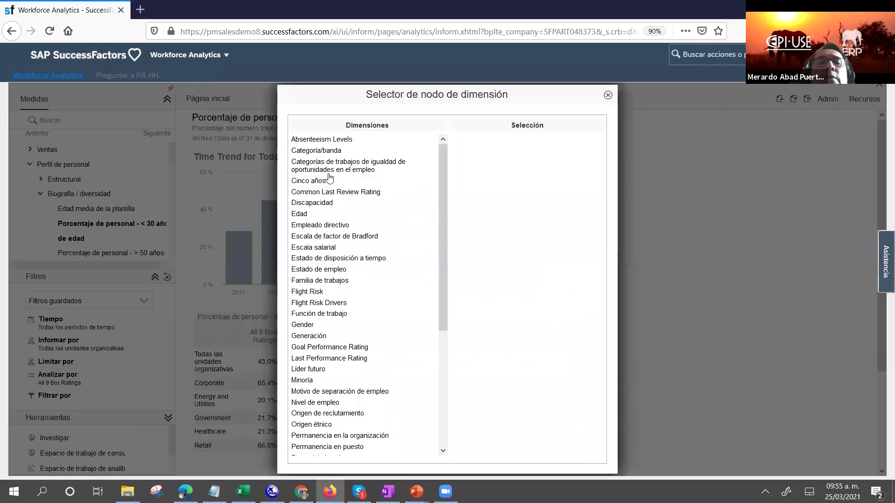
left_click(326, 324)
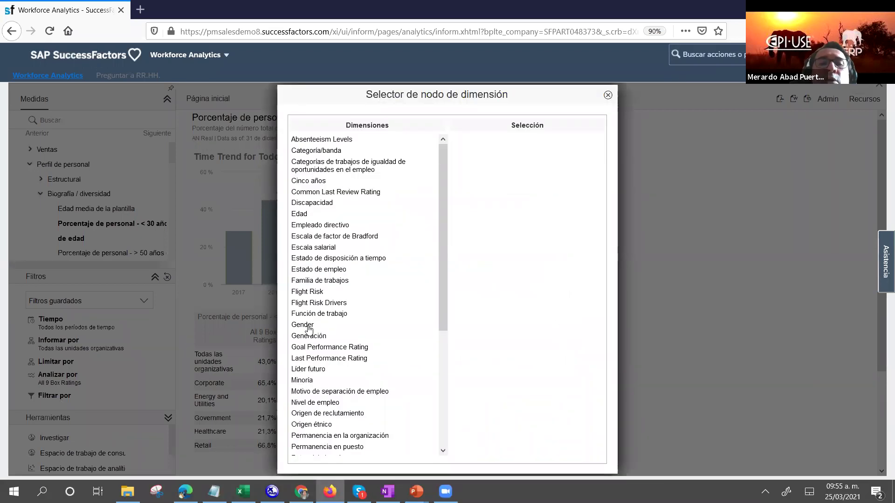